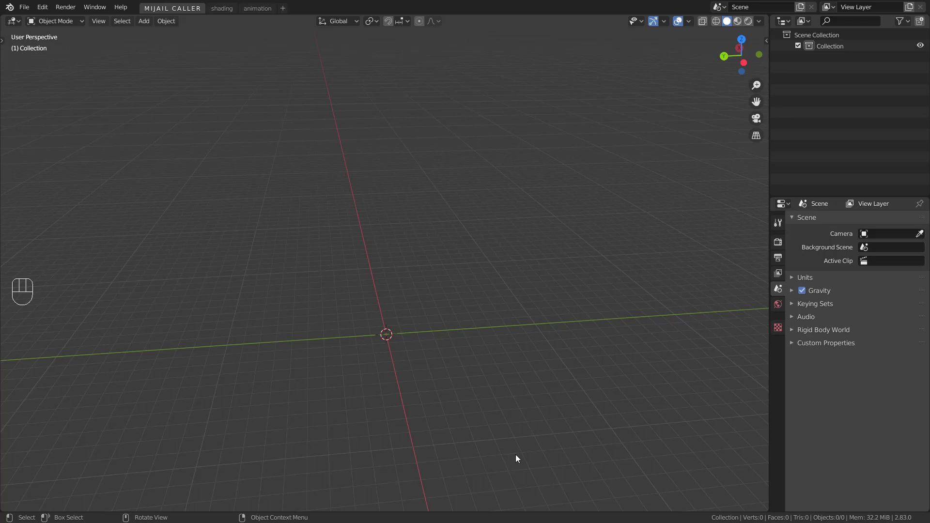
Step: Orbit the viewport around the empty scene
{"action": "middle_click_drag", "start_coordinate": [588, 376], "coordinate": [487, 346]}
Step: Add a NurbsPath at the origin with Y rotation 90° and zoom in on it
{"action": "key", "text": "shift+a"}
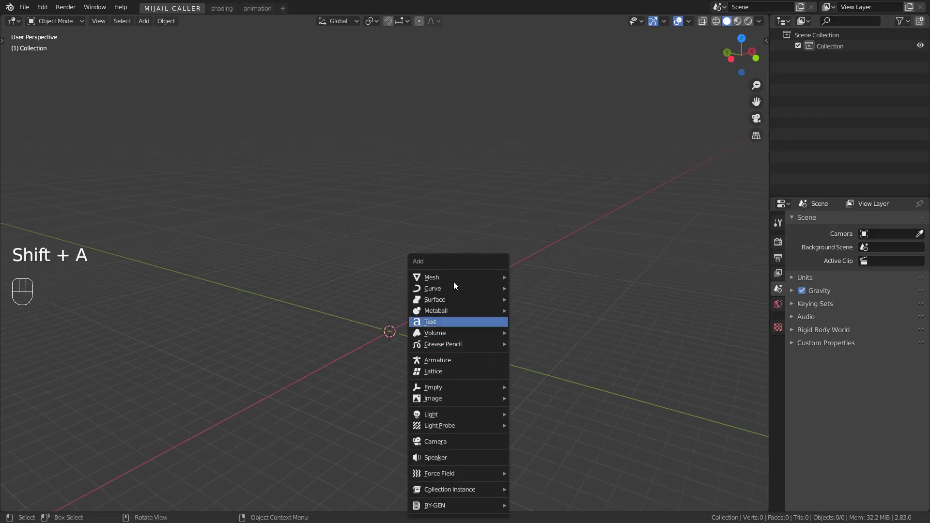
{"action": "mouse_move", "coordinate": [463, 274]}
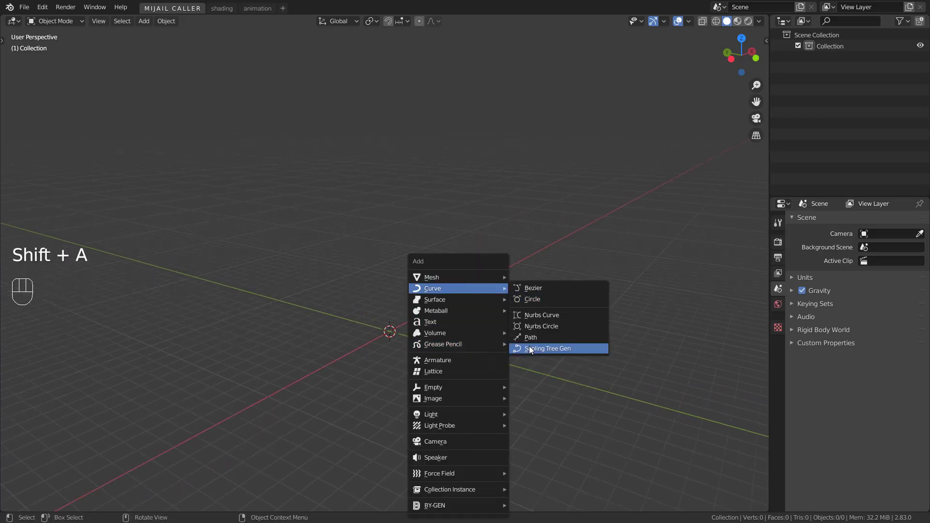
{"action": "left_click", "coordinate": [526, 338]}
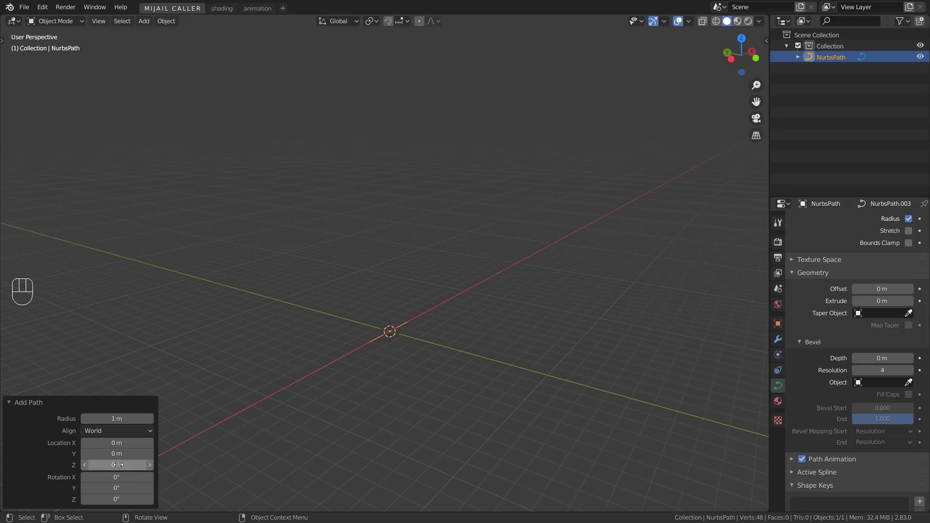
{"action": "left_click", "coordinate": [103, 488]}
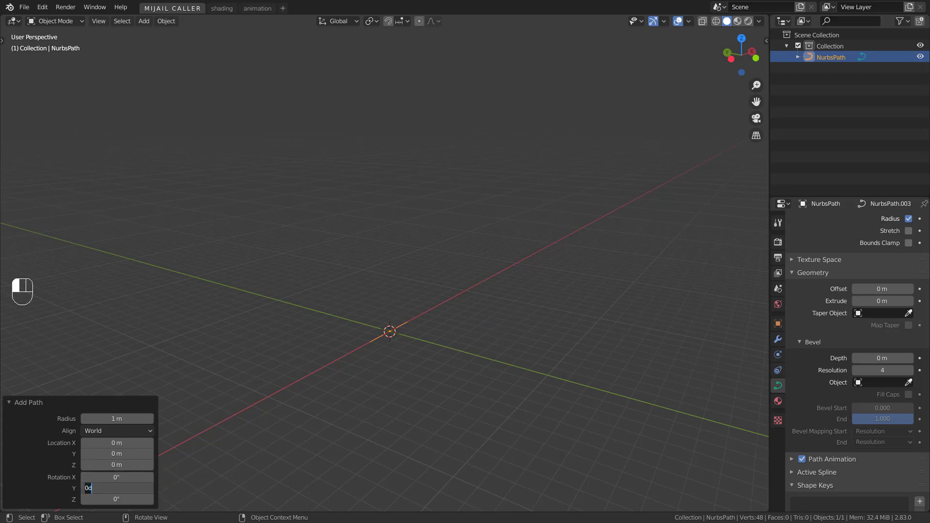
{"action": "key", "text": "Return"}
{"action": "middle_click_drag", "start_coordinate": [440, 349], "coordinate": [441, 374], "text": "shift"}
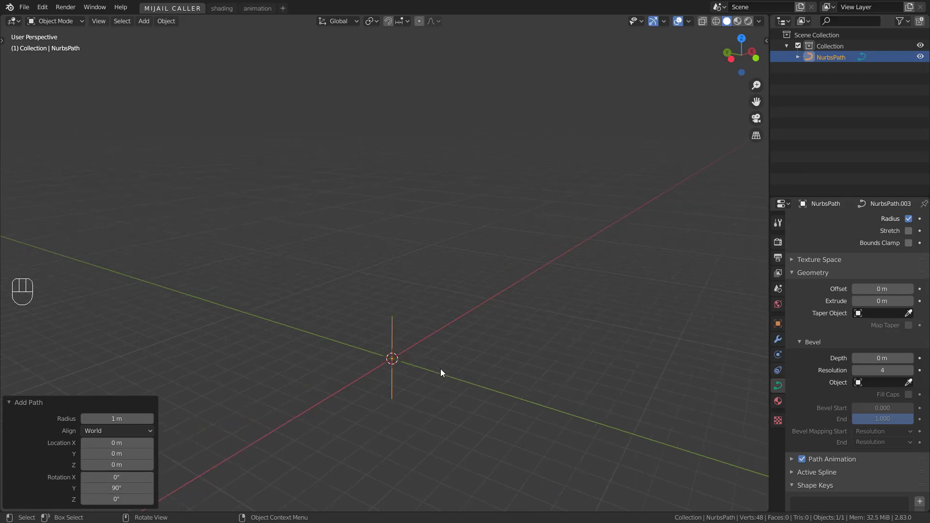
{"action": "scroll", "coordinate": [414, 322], "scroll_direction": "up", "scroll_amount": 3}
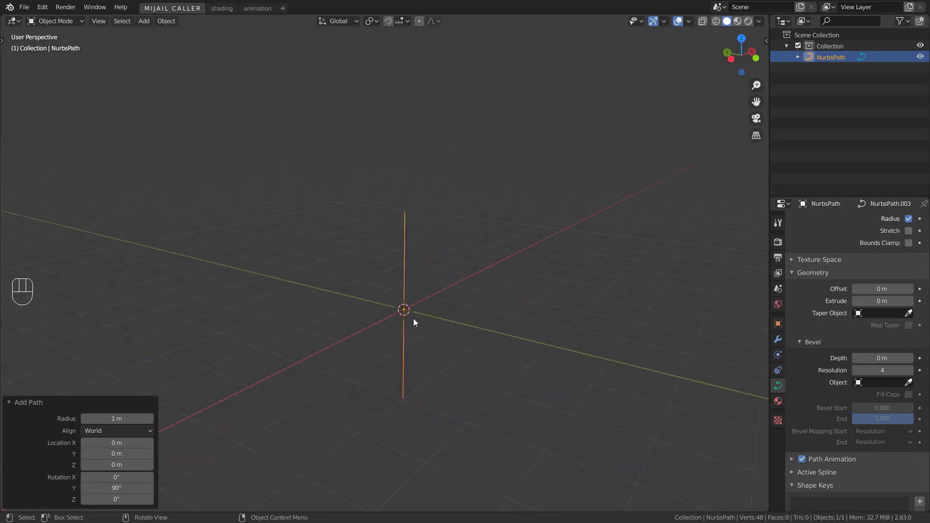
Step: Give the path a Screw modifier with axis X, viewed from the left orthographic side
{"action": "left_click", "coordinate": [779, 339]}
{"action": "left_click", "coordinate": [833, 222]}
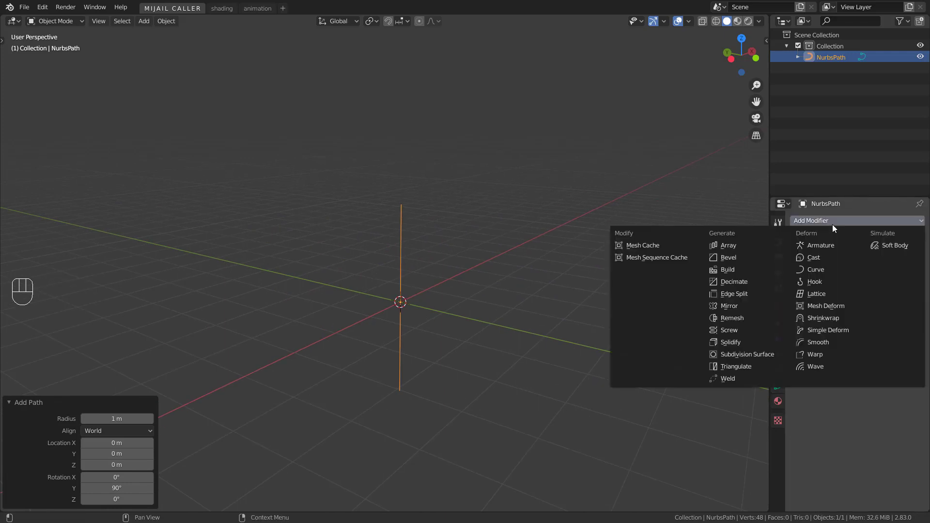
{"action": "left_click", "coordinate": [744, 334]}
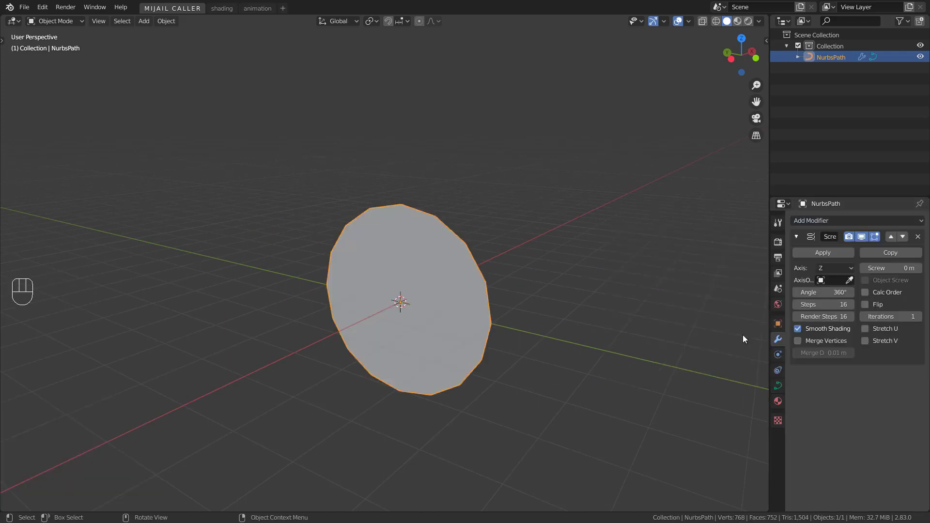
{"action": "left_click", "coordinate": [842, 270]}
{"action": "left_click", "coordinate": [833, 282]}
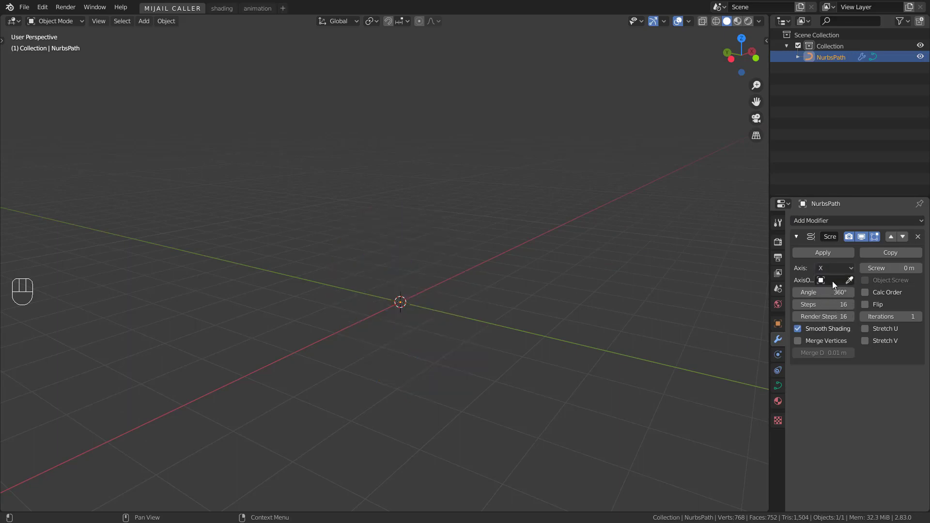
{"action": "middle_click_drag", "start_coordinate": [680, 287], "coordinate": [466, 329], "text": "alt"}
{"action": "middle_click_drag", "start_coordinate": [508, 354], "coordinate": [412, 376], "text": "alt"}
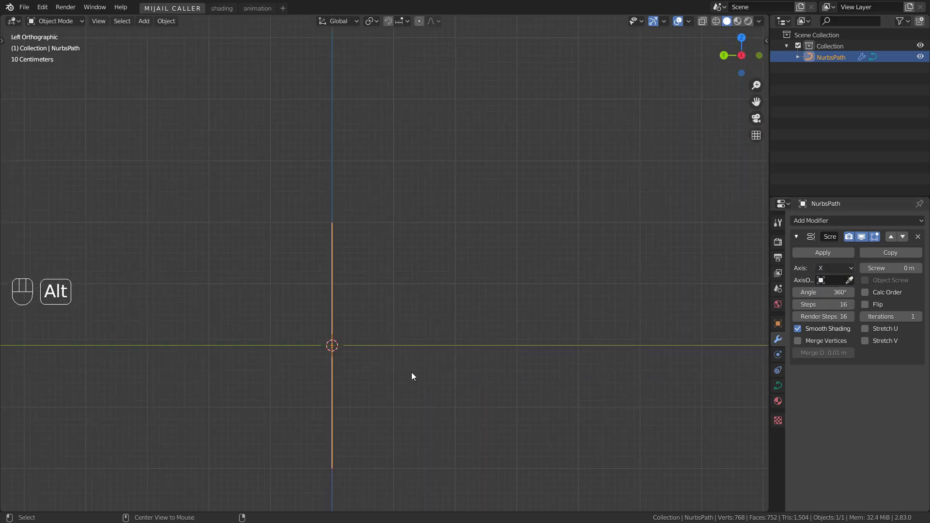
Step: Move the path's control points into a bell-shaped cap profile
{"action": "key", "text": "Tab"}
{"action": "left_click", "coordinate": [333, 285]}
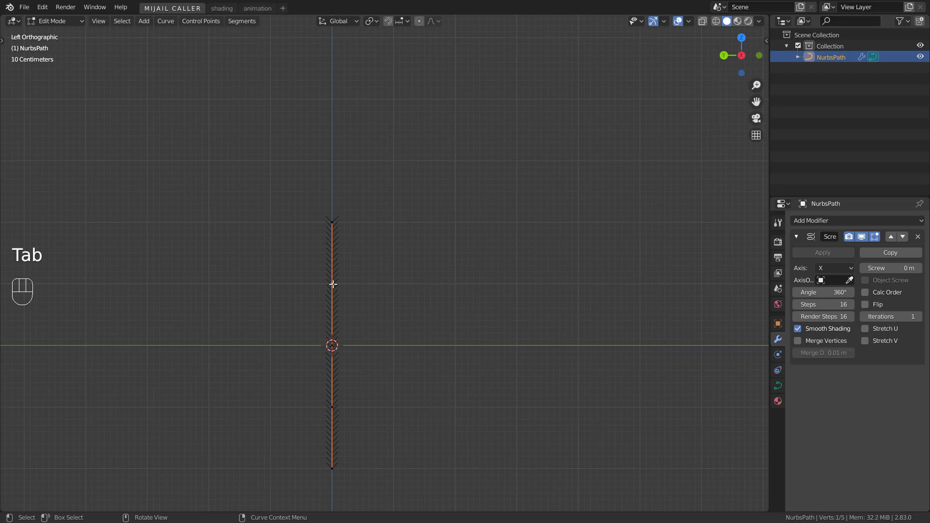
{"action": "key", "text": "g"}
{"action": "left_click", "coordinate": [431, 295]}
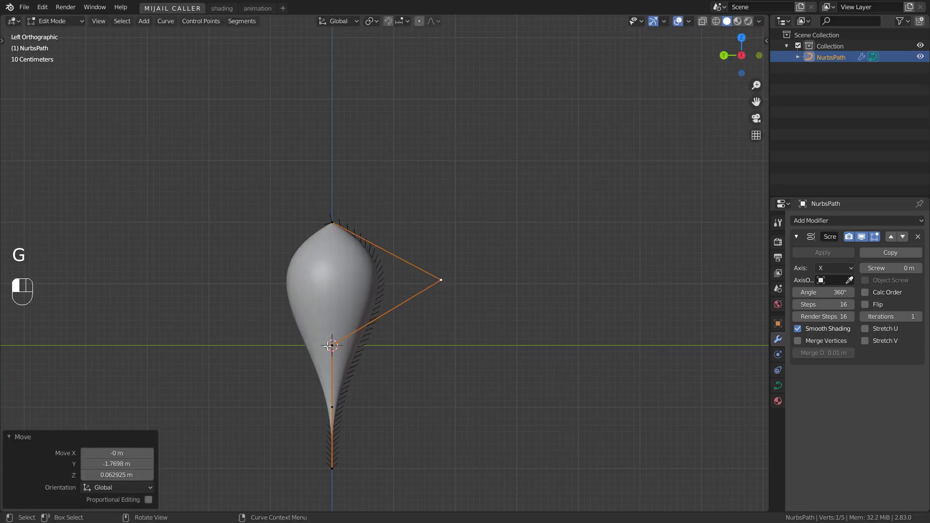
{"action": "key", "text": "g"}
{"action": "left_click", "coordinate": [410, 222]}
{"action": "key", "text": "g"}
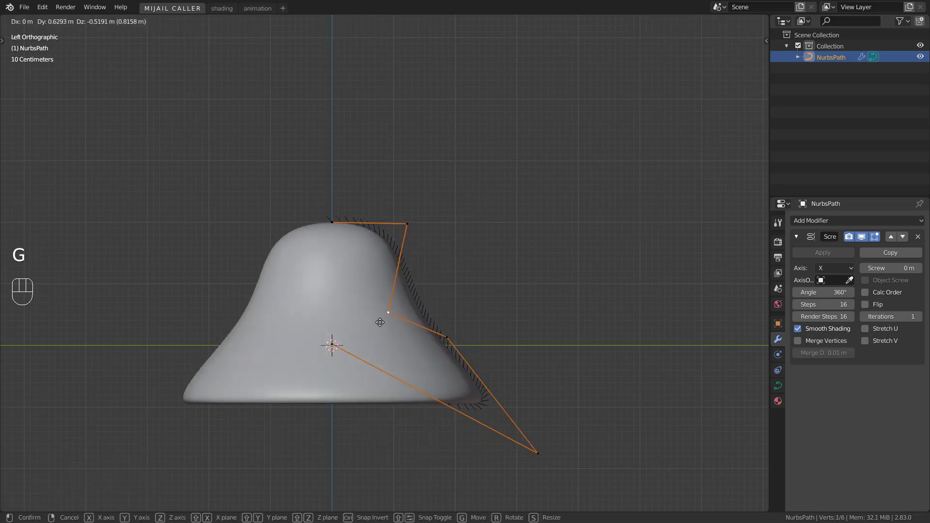
{"action": "left_click", "coordinate": [379, 227]}
{"action": "left_click", "coordinate": [427, 417]}
{"action": "key", "text": "g"}
{"action": "left_click", "coordinate": [414, 448]}
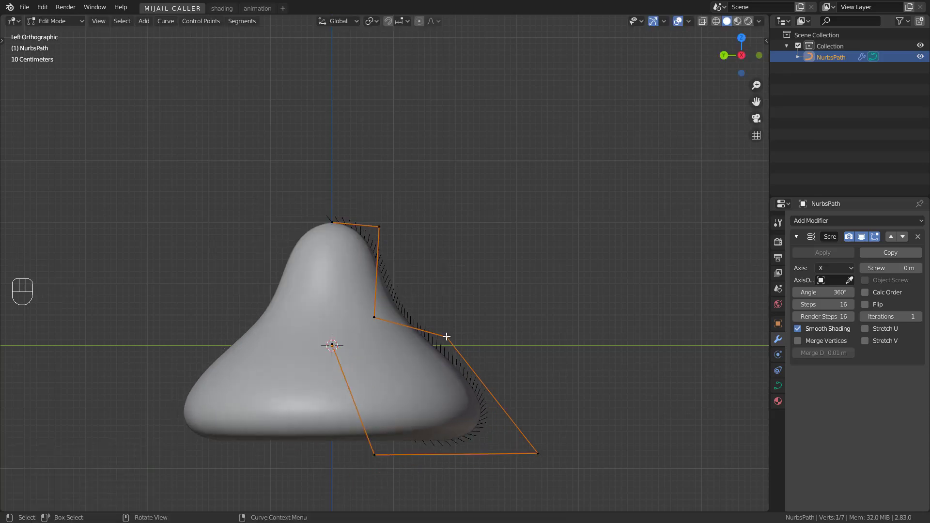
{"action": "middle_click_drag", "start_coordinate": [414, 447], "coordinate": [371, 409]}
{"action": "scroll", "coordinate": [371, 408], "scroll_direction": "up", "scroll_amount": 1}
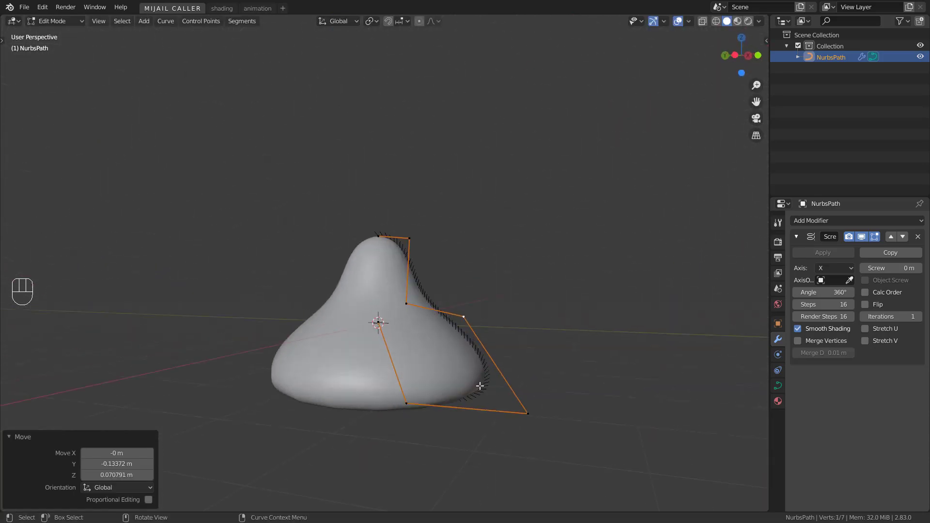
Step: Set the Screw modifier's steps to 64 for a smoother cap
{"action": "left_click", "coordinate": [845, 305]}
{"action": "type", "text": "64"}
{"action": "key", "text": "Return"}
{"action": "middle_click_drag", "start_coordinate": [661, 212], "coordinate": [487, 413]}
Step: Raise the whole cap about 5 m above the origin in Object Mode
{"action": "key", "text": "Tab"}
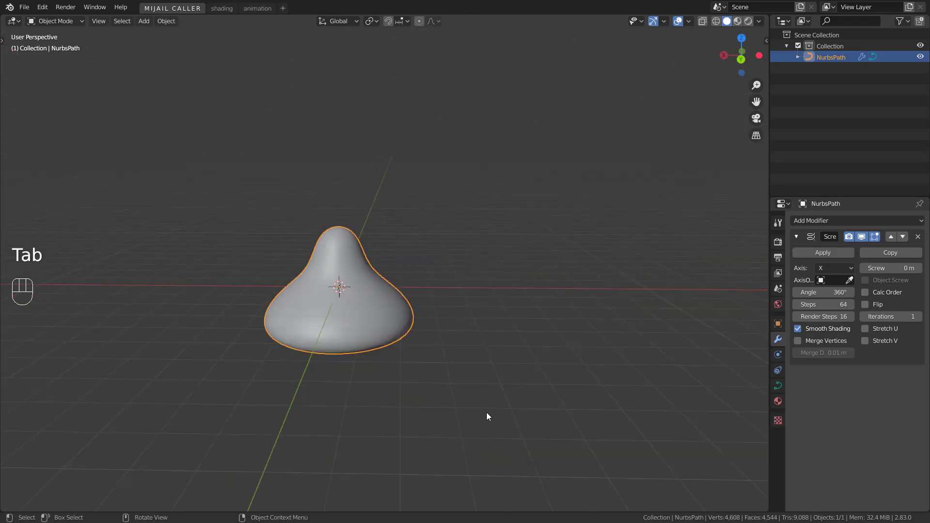
{"action": "key", "text": "g"}
{"action": "left_click", "coordinate": [429, 254]}
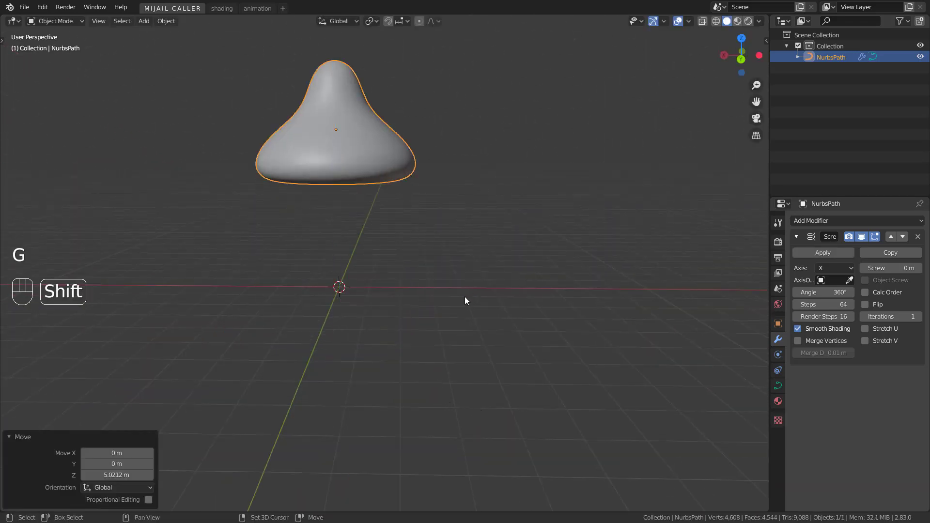
{"action": "middle_click_drag", "start_coordinate": [464, 296], "coordinate": [511, 307], "text": "shift"}
{"action": "left_click", "coordinate": [510, 307]}
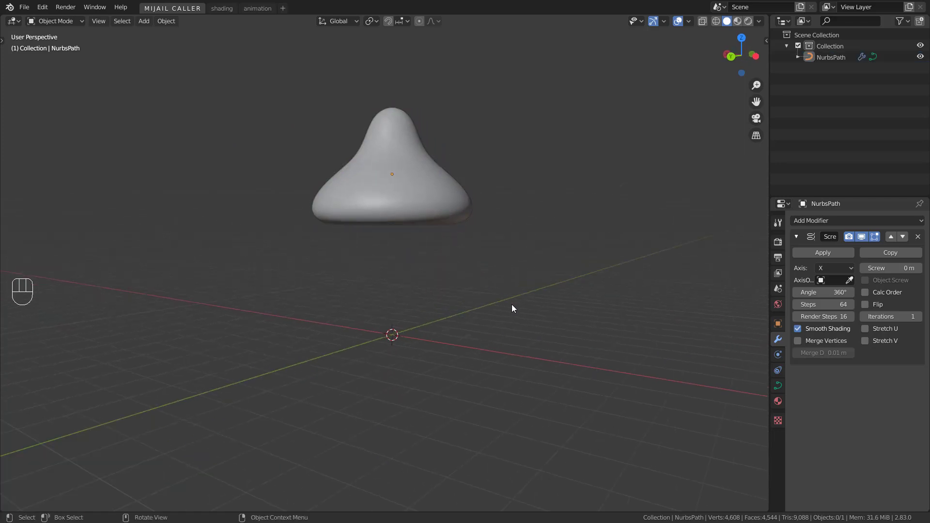
Step: Add a cube and shift its geometry about 4.76 m along X
{"action": "key", "text": "shift+a"}
{"action": "mouse_move", "coordinate": [472, 276]}
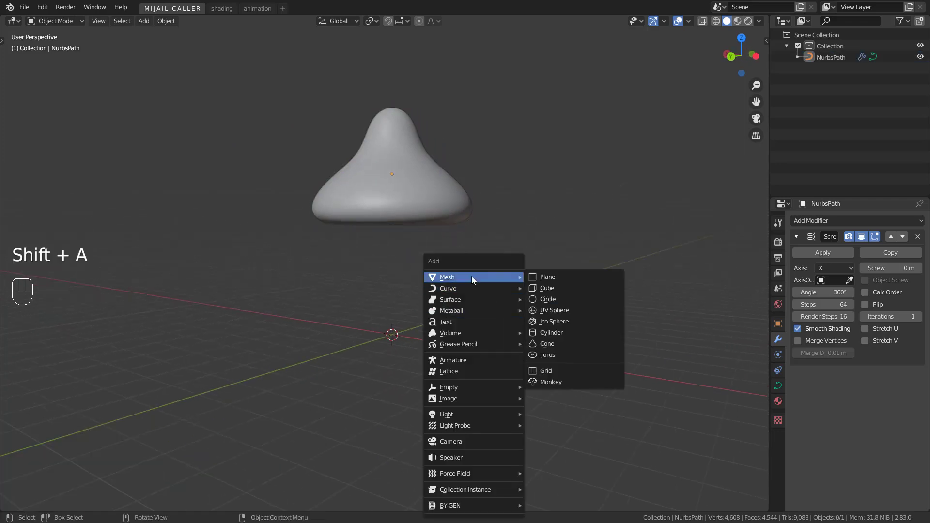
{"action": "left_click", "coordinate": [580, 288]}
{"action": "scroll", "coordinate": [453, 359], "scroll_direction": "up", "scroll_amount": 3}
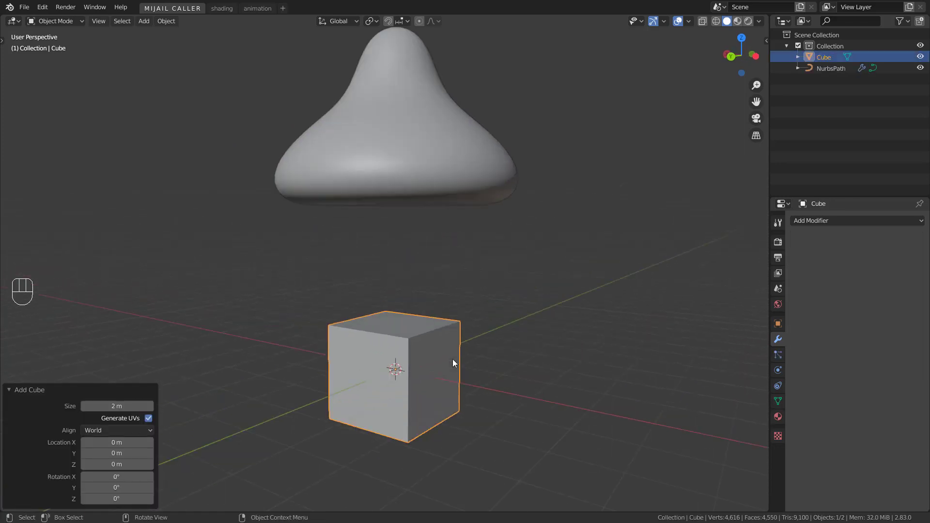
{"action": "key", "text": "Tab"}
{"action": "middle_click_drag", "start_coordinate": [451, 363], "coordinate": [448, 386]}
{"action": "key", "text": "g"}
{"action": "key", "text": "x"}
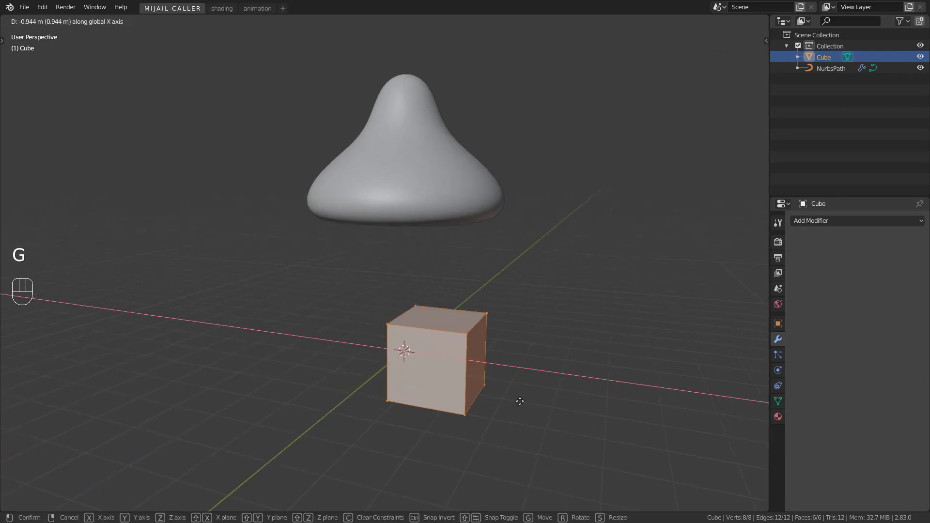
{"action": "left_click", "coordinate": [642, 427]}
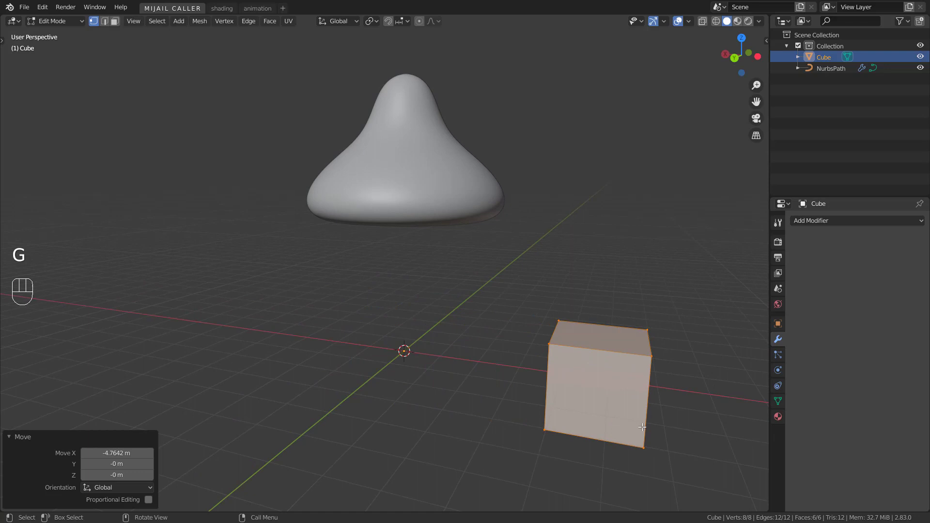
{"action": "key", "text": "Tab"}
Step: Add a Plain Axes empty at the world origin
{"action": "key", "text": "shift+a"}
{"action": "mouse_move", "coordinate": [468, 387]}
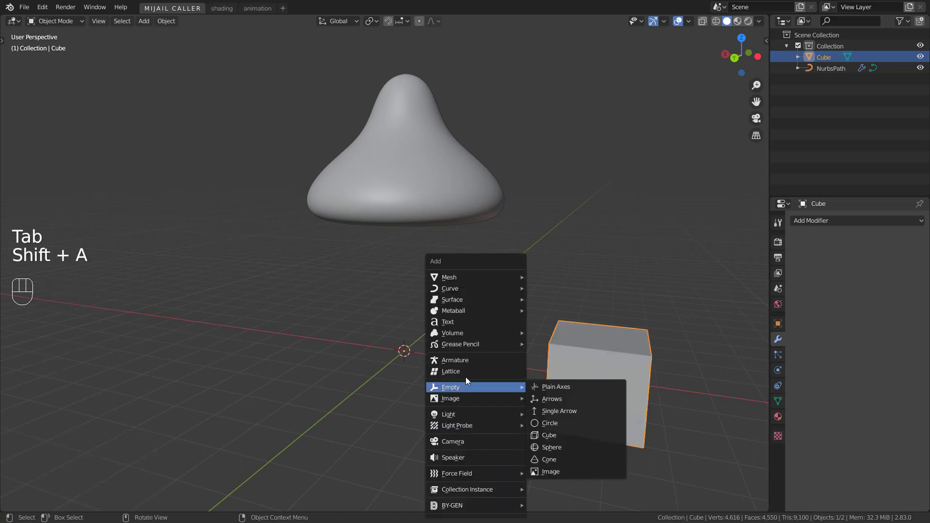
{"action": "left_click", "coordinate": [568, 387]}
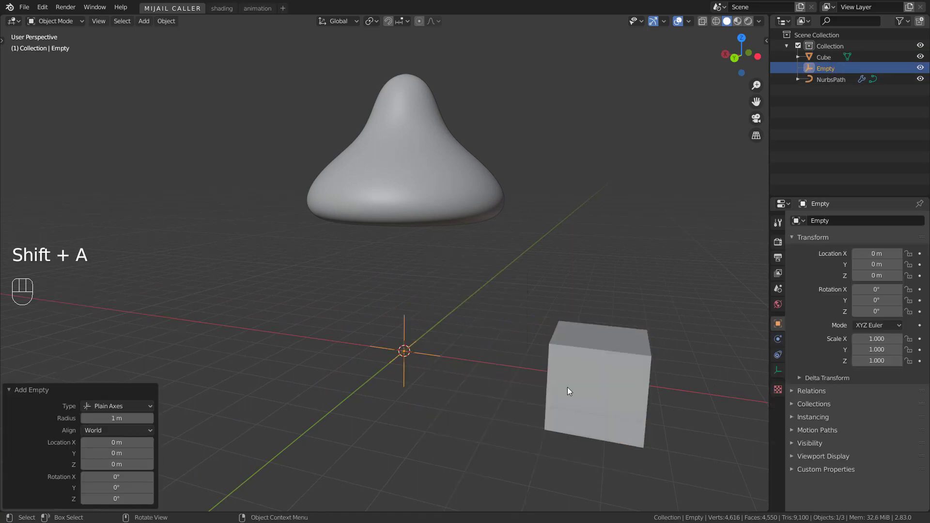
{"action": "left_click", "coordinate": [619, 372]}
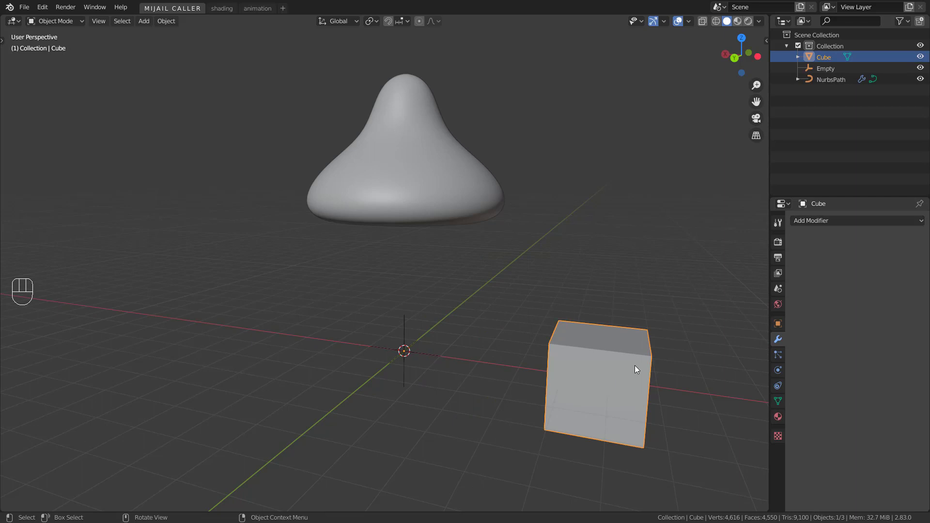
Step: Add an Array modifier: Relative Offset off, count 36, Object Offset set to the Empty
{"action": "left_click", "coordinate": [845, 225]}
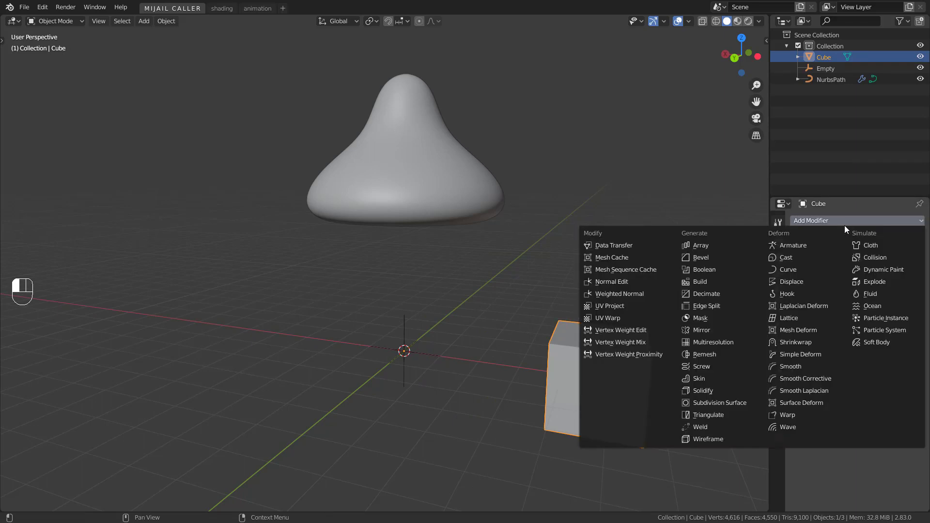
{"action": "left_click", "coordinate": [713, 246]}
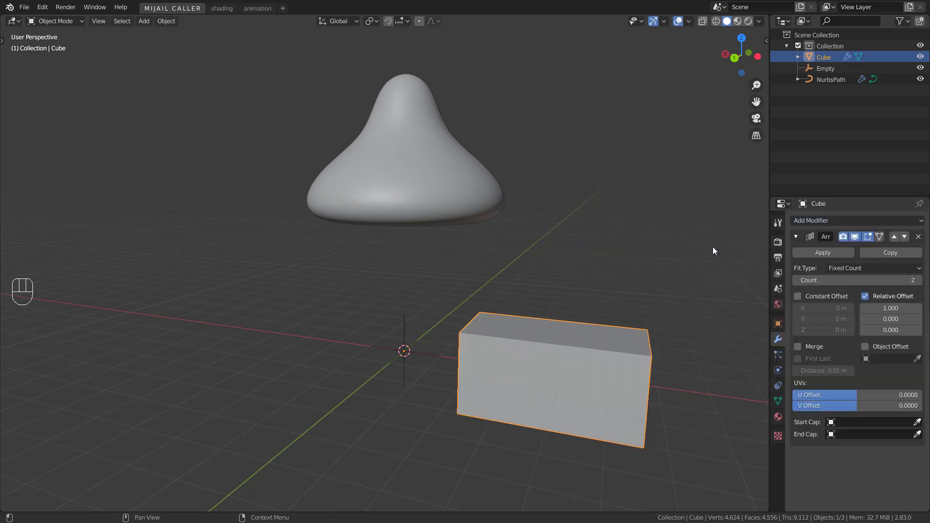
{"action": "left_click", "coordinate": [866, 296]}
{"action": "left_click", "coordinate": [851, 280]}
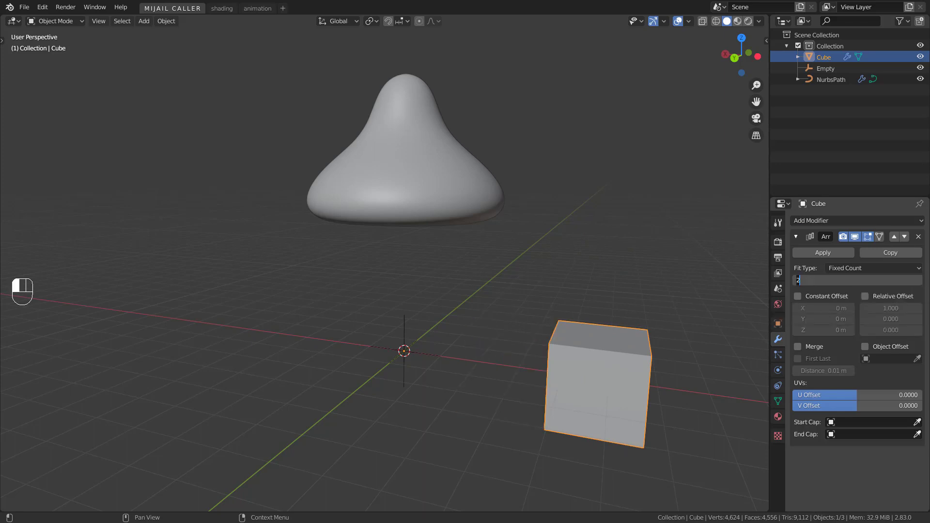
{"action": "left_click", "coordinate": [866, 347]}
{"action": "left_click", "coordinate": [917, 358]}
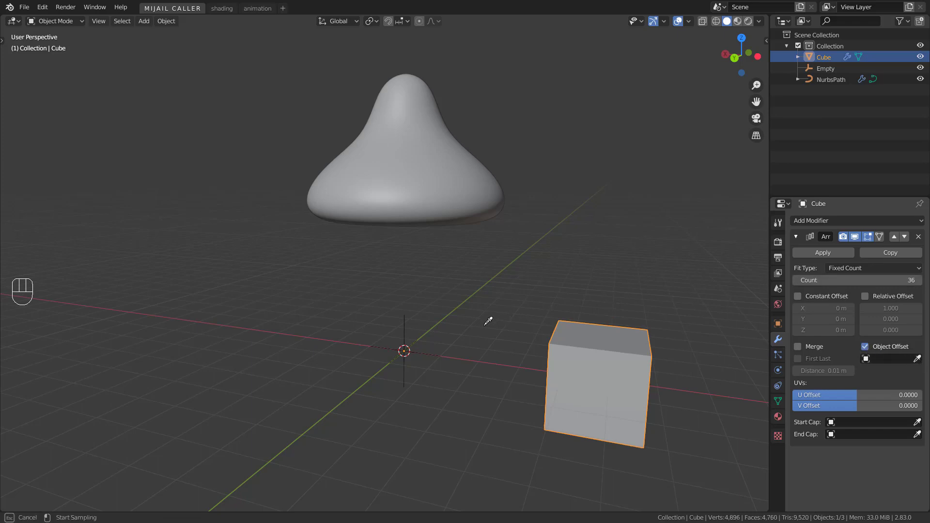
{"action": "left_click", "coordinate": [406, 329]}
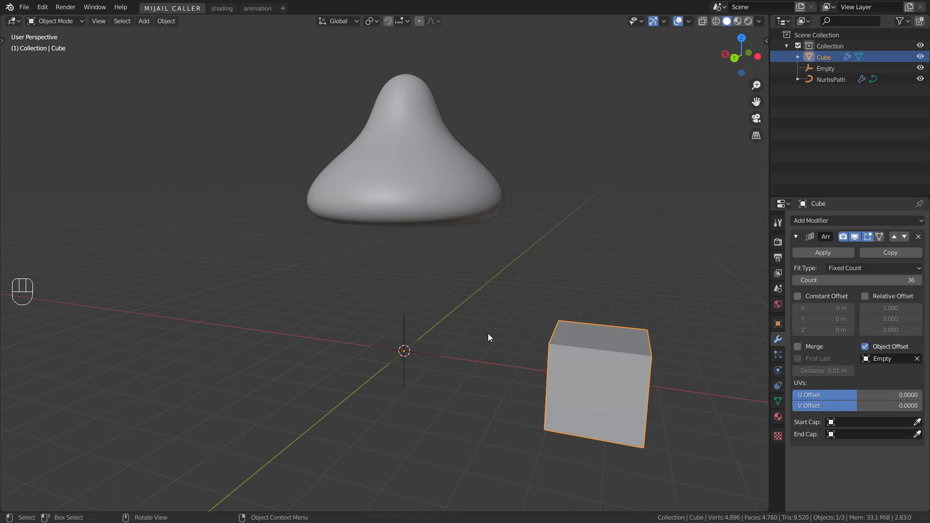
Step: Rotate the Empty -10° on Z so the 36 copies close into a ring
{"action": "left_click", "coordinate": [406, 327]}
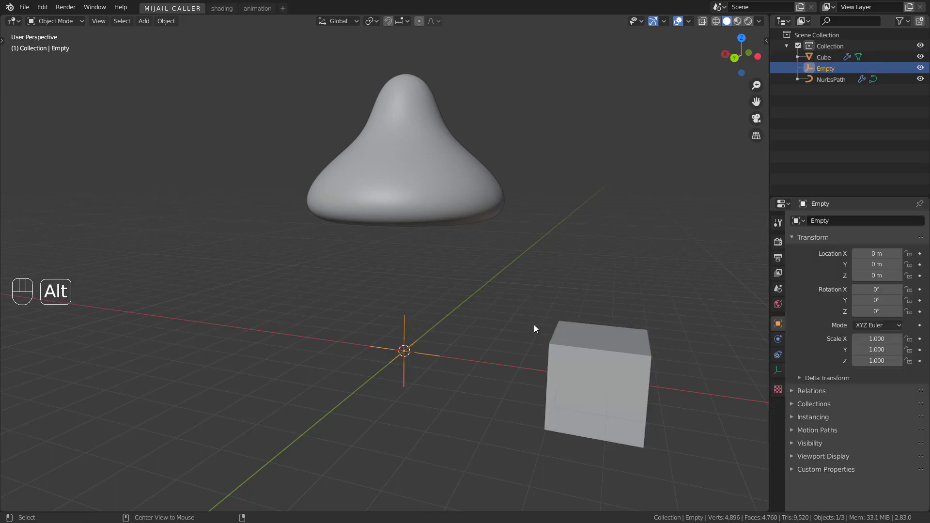
{"action": "middle_click_drag", "start_coordinate": [534, 325], "coordinate": [550, 333], "text": "alt"}
{"action": "key", "text": "r"}
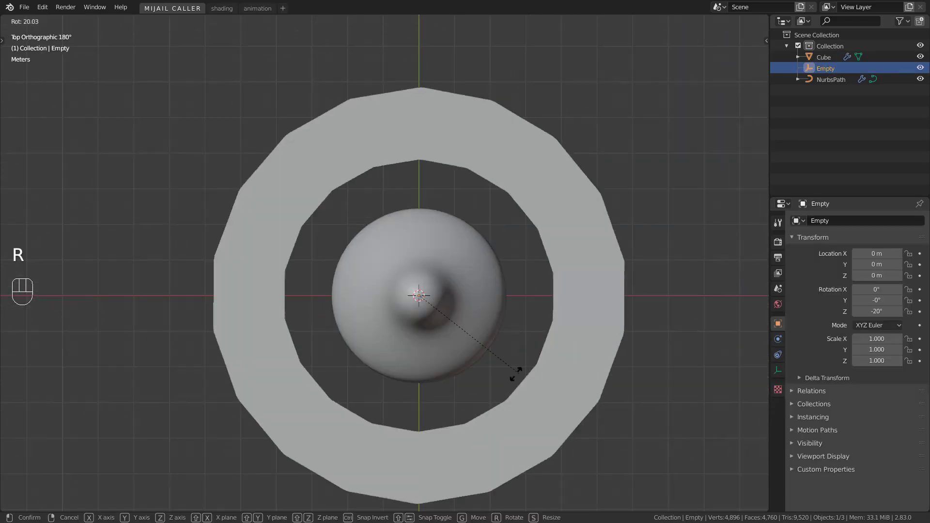
{"action": "key", "text": "ctrl"}
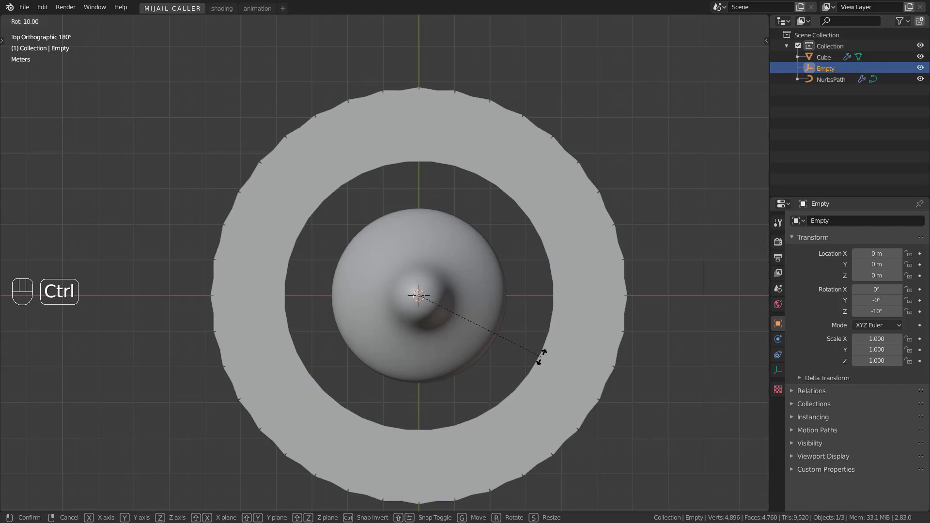
{"action": "left_click", "coordinate": [541, 357]}
{"action": "middle_click_drag", "start_coordinate": [542, 357], "coordinate": [486, 363]}
{"action": "left_click", "coordinate": [487, 356]}
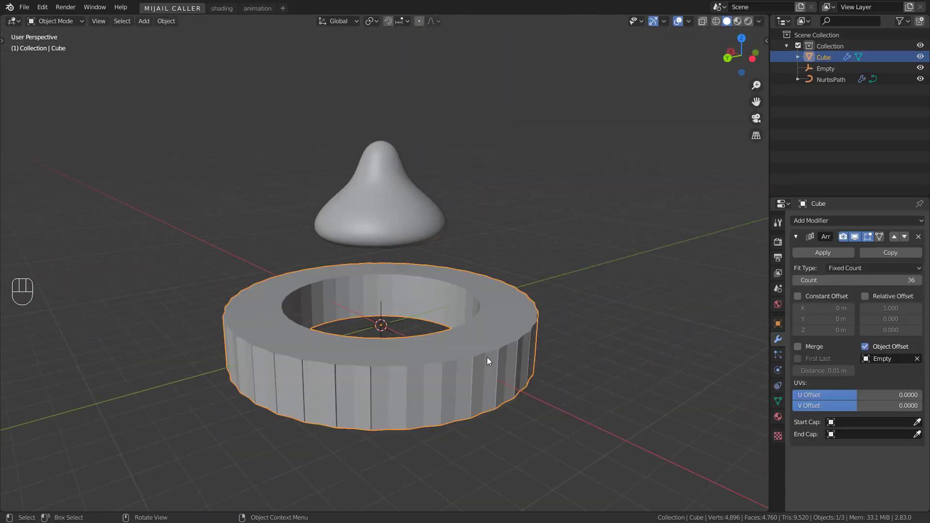
Step: Scale the cube's mesh to 0.192 on Y, making a thin slab
{"action": "key", "text": "Tab"}
{"action": "middle_click_drag", "start_coordinate": [562, 371], "coordinate": [518, 371], "text": "alt"}
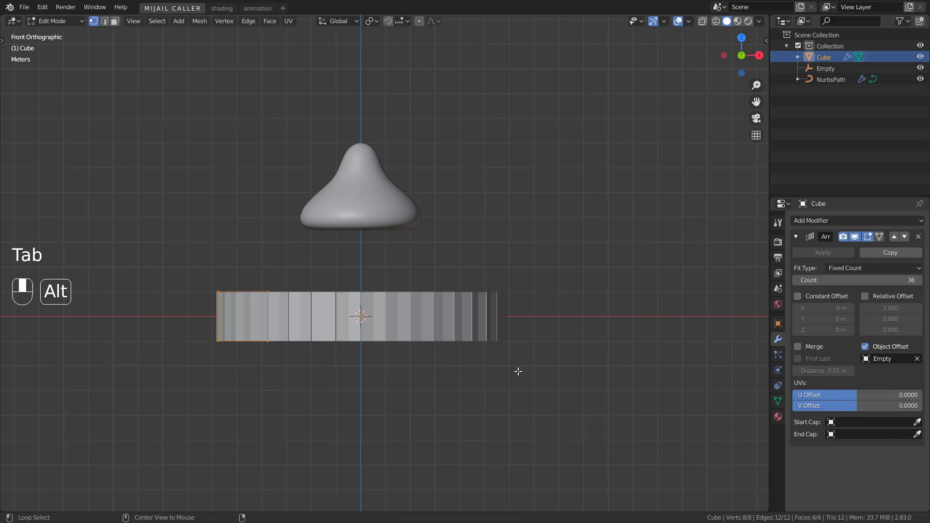
{"action": "middle_click_drag", "start_coordinate": [461, 361], "coordinate": [517, 361], "text": "alt"}
{"action": "key", "text": "s"}
{"action": "key", "text": "y"}
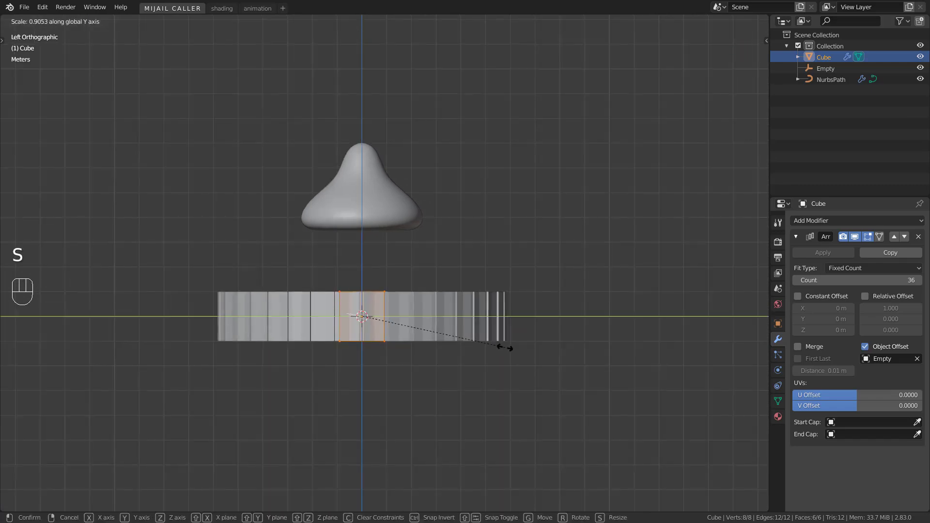
{"action": "left_click", "coordinate": [395, 325]}
Step: Shift the slab 3.3664 m along X to tighten the ring
{"action": "middle_click_drag", "start_coordinate": [359, 362], "coordinate": [598, 380]}
{"action": "key", "text": "g"}
{"action": "left_click", "coordinate": [507, 363]}
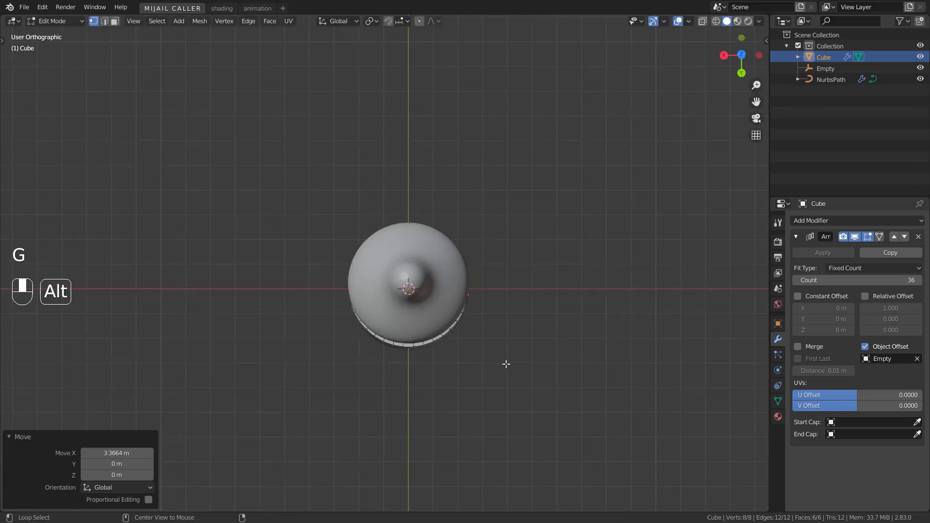
{"action": "middle_click_drag", "start_coordinate": [507, 364], "coordinate": [606, 339]}
Step: Add a Subdivision Surface modifier with viewport level 3 to the arrayed slabs
{"action": "left_click", "coordinate": [875, 221]}
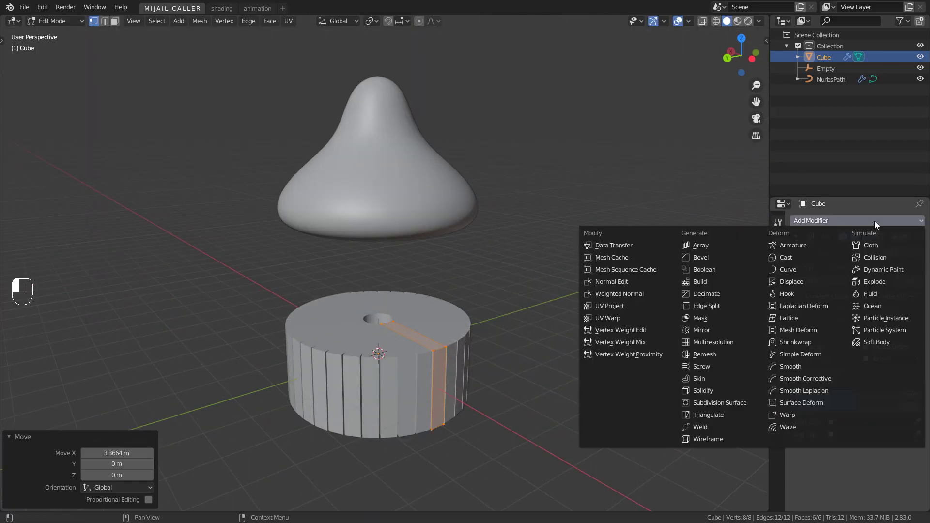
{"action": "left_click", "coordinate": [729, 401]}
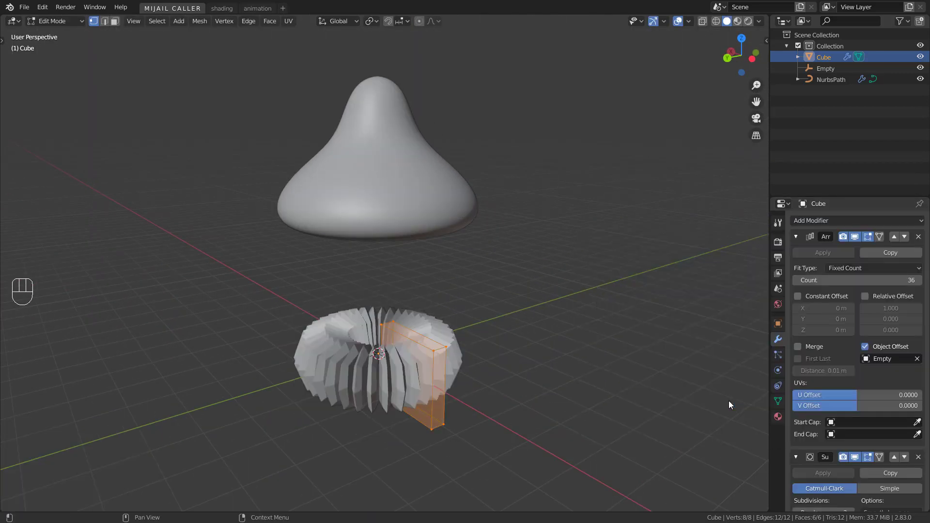
{"action": "scroll", "coordinate": [481, 408], "scroll_direction": "up", "scroll_amount": 2}
{"action": "mouse_move", "coordinate": [478, 410]}
{"action": "middle_mouse_down"}
{"action": "mouse_move", "coordinate": [484, 383]}
{"action": "mouse_move", "coordinate": [480, 415]}
{"action": "middle_mouse_up"}
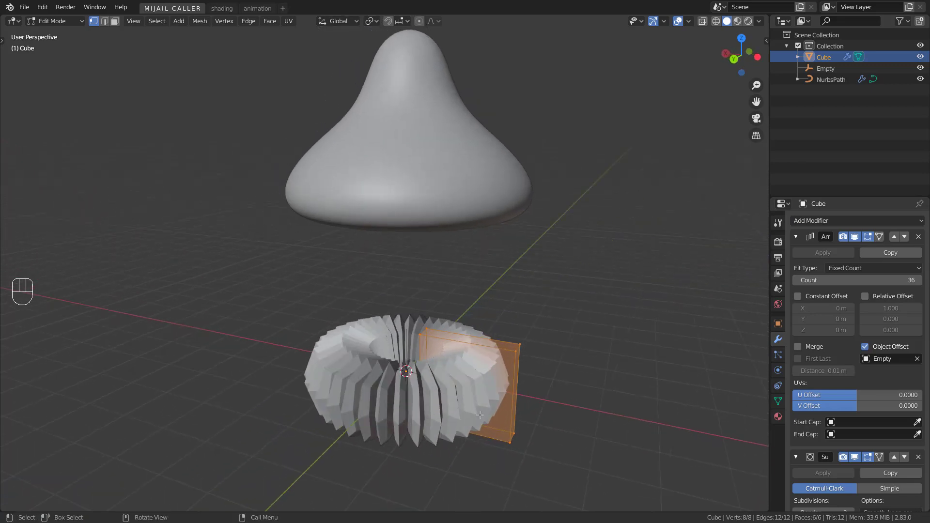
{"action": "scroll", "coordinate": [856, 468], "scroll_direction": "down", "scroll_amount": 2}
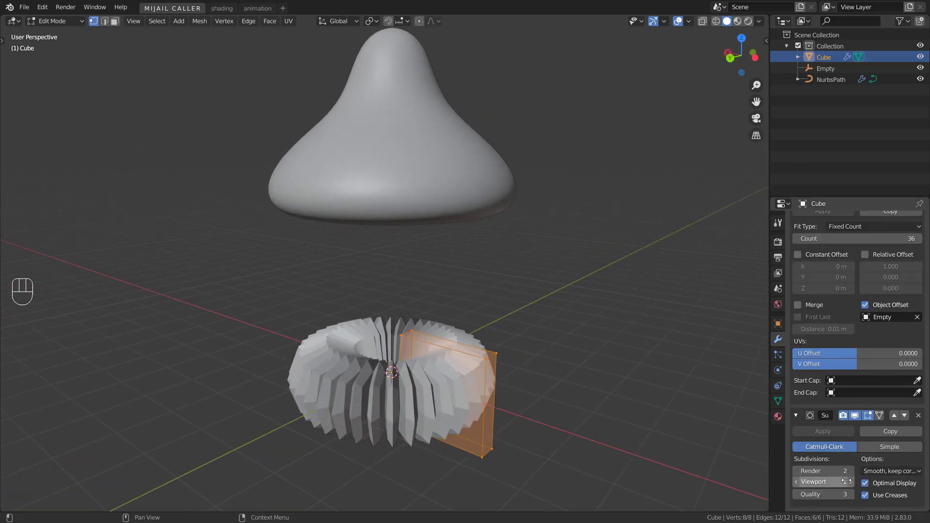
{"action": "left_click", "coordinate": [847, 482]}
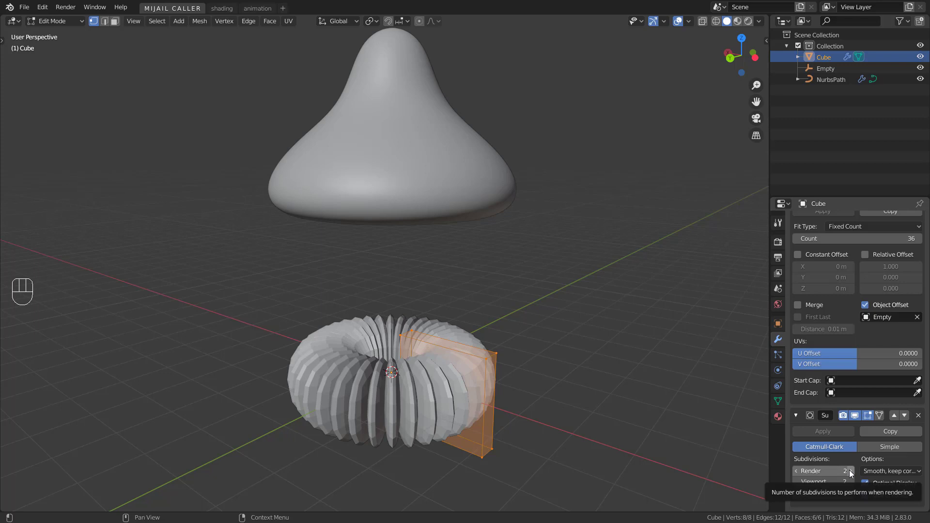
{"action": "left_click", "coordinate": [852, 482]}
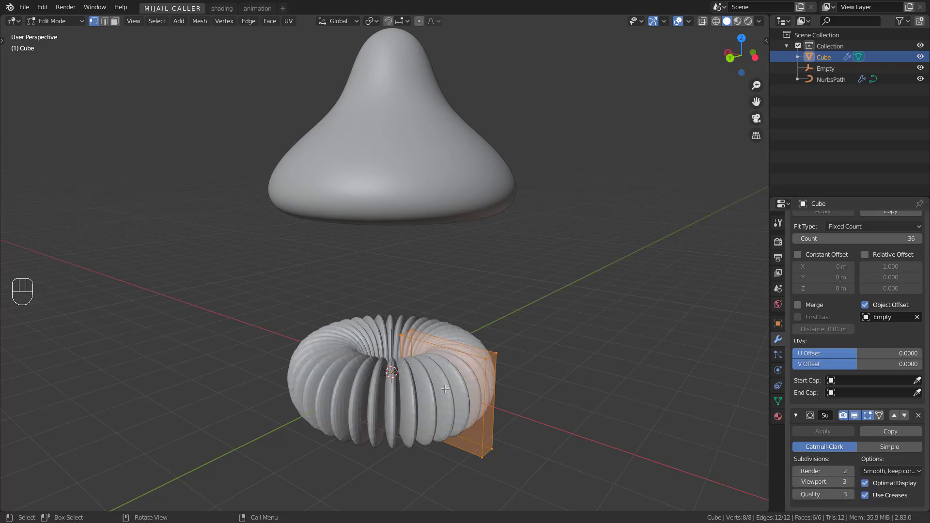
Step: Flatten the gill mesh to 0.631 on Z and return to Object Mode
{"action": "middle_click_drag", "start_coordinate": [497, 397], "coordinate": [545, 416]}
{"action": "key", "text": "s"}
{"action": "key", "text": "z"}
{"action": "left_click", "coordinate": [369, 412]}
{"action": "key", "text": "s"}
{"action": "key", "text": "g"}
{"action": "key", "text": "ctrl+z"}
{"action": "key", "text": "Tab"}
{"action": "middle_click_drag", "start_coordinate": [591, 380], "coordinate": [488, 410]}
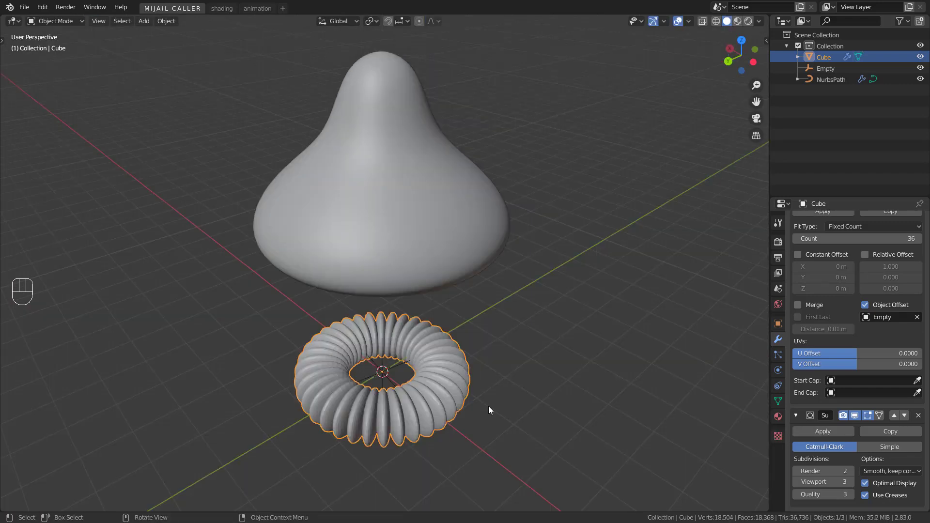
Step: Lift the gill ring and Empty together 3.7151 m on Z, just under the cap
{"action": "left_click", "coordinate": [406, 369], "text": "shift"}
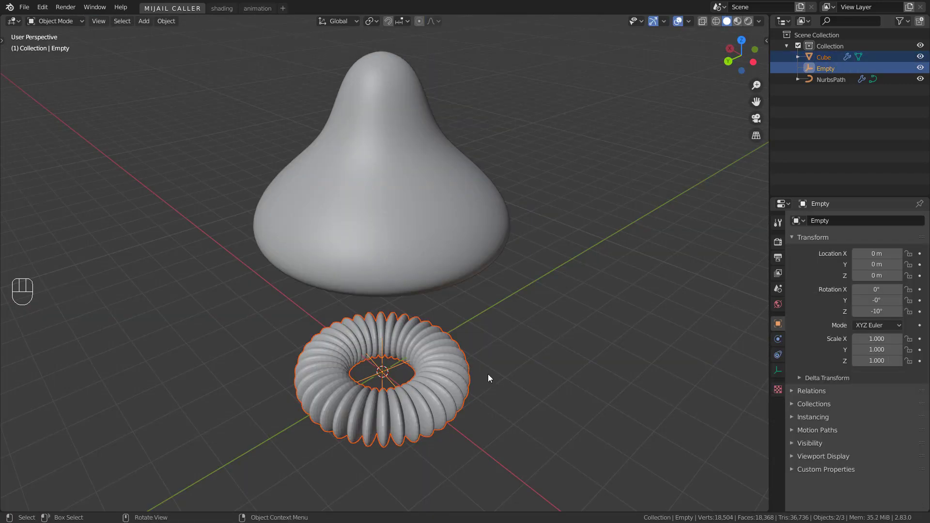
{"action": "middle_click_drag", "start_coordinate": [487, 374], "coordinate": [447, 382], "text": "alt"}
{"action": "key", "text": "g"}
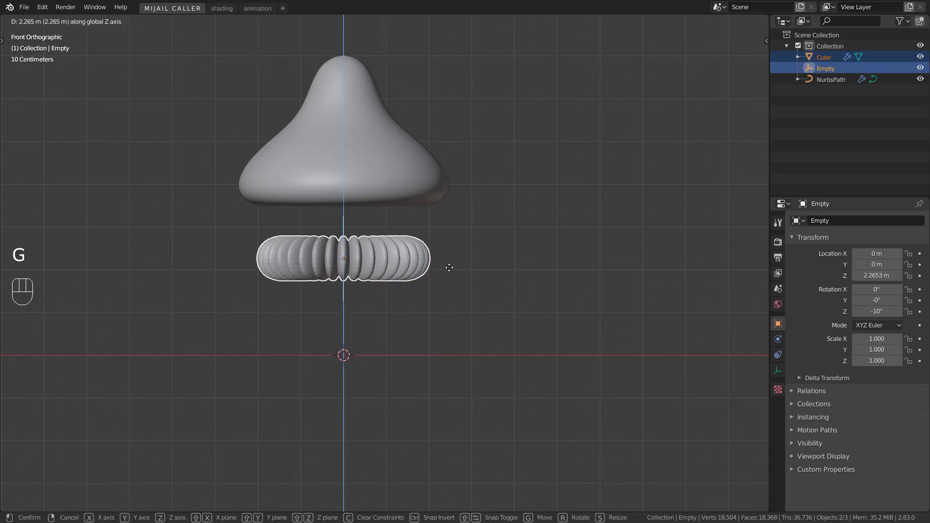
{"action": "left_click", "coordinate": [455, 223]}
{"action": "key", "text": "Tab"}
Step: Apply Shade Smooth to the gill ring
{"action": "key", "text": "alt+a"}
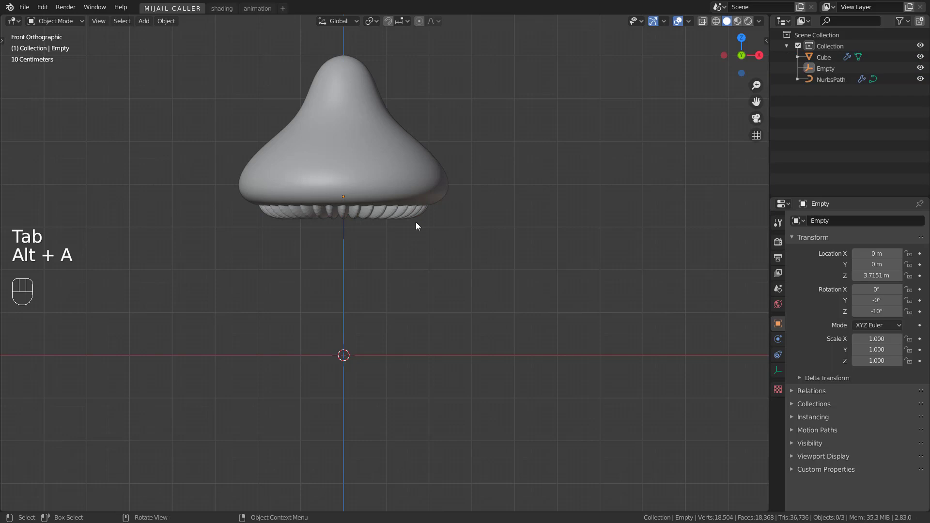
{"action": "left_click", "coordinate": [412, 215]}
{"action": "right_click", "coordinate": [412, 217]}
{"action": "left_click", "coordinate": [412, 214]}
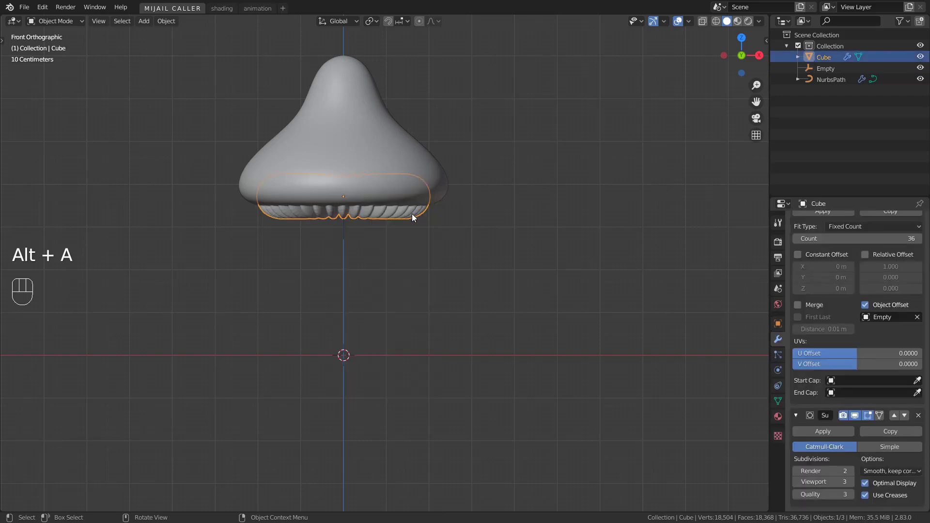
{"action": "key", "text": "alt+a"}
{"action": "middle_click_drag", "start_coordinate": [421, 240], "coordinate": [417, 264]}
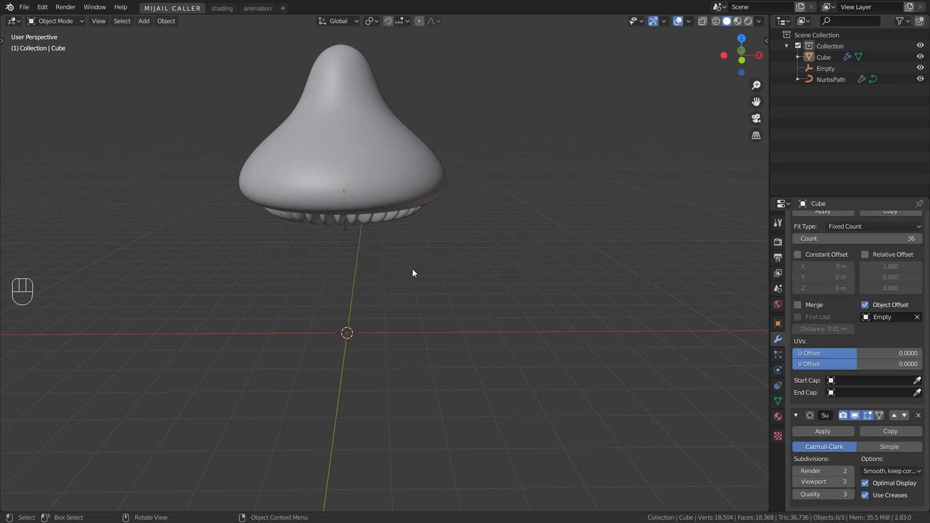
Step: Add an upright path rotated 90° on Y, beveled 0.42 m at resolution 32
{"action": "key", "text": "shift+a"}
{"action": "mouse_move", "coordinate": [391, 179]}
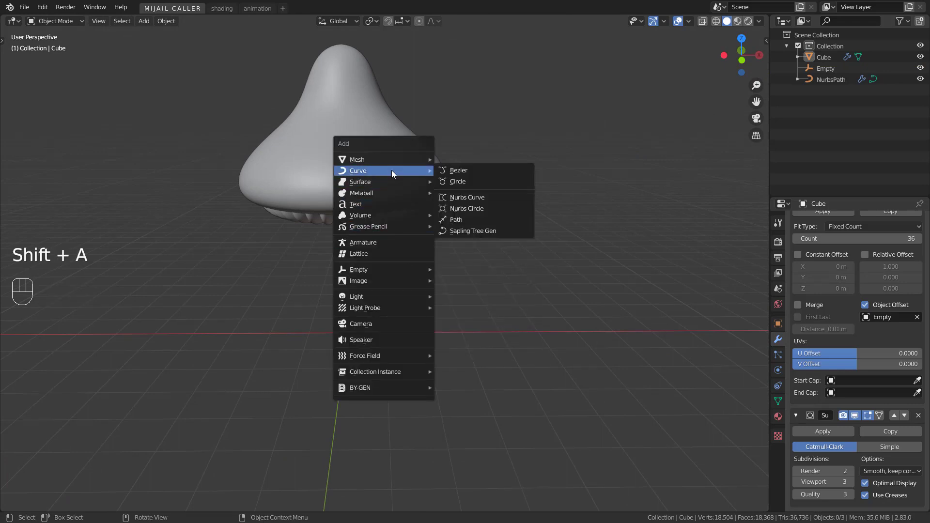
{"action": "left_click", "coordinate": [484, 217]}
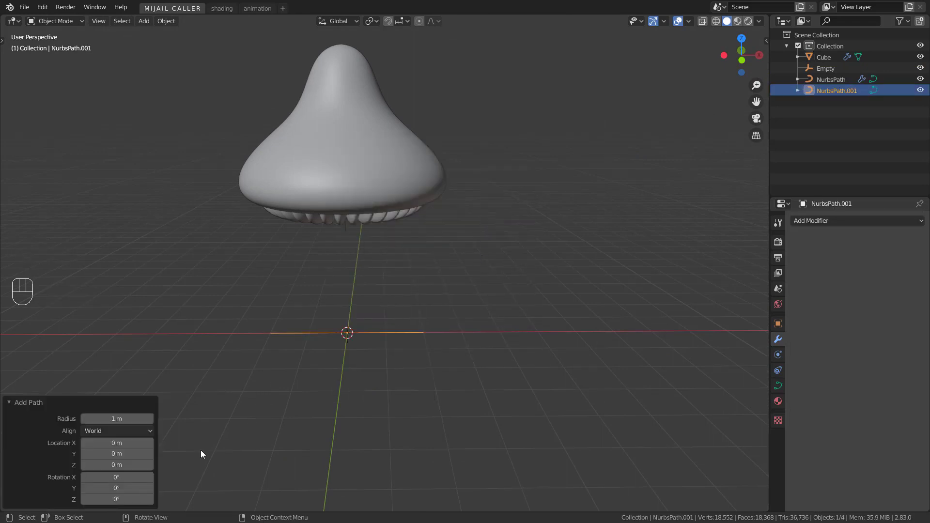
{"action": "left_click", "coordinate": [133, 488]}
{"action": "key", "text": "Return"}
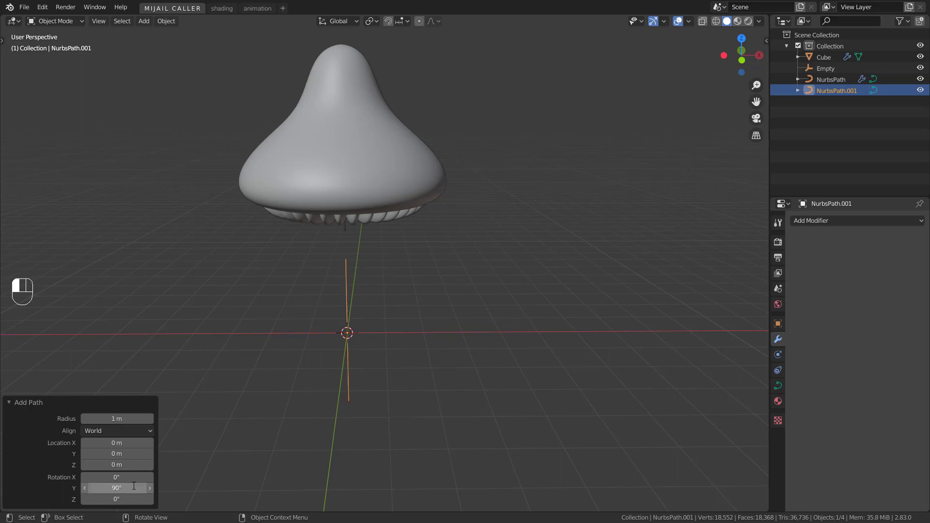
{"action": "left_click", "coordinate": [778, 387]}
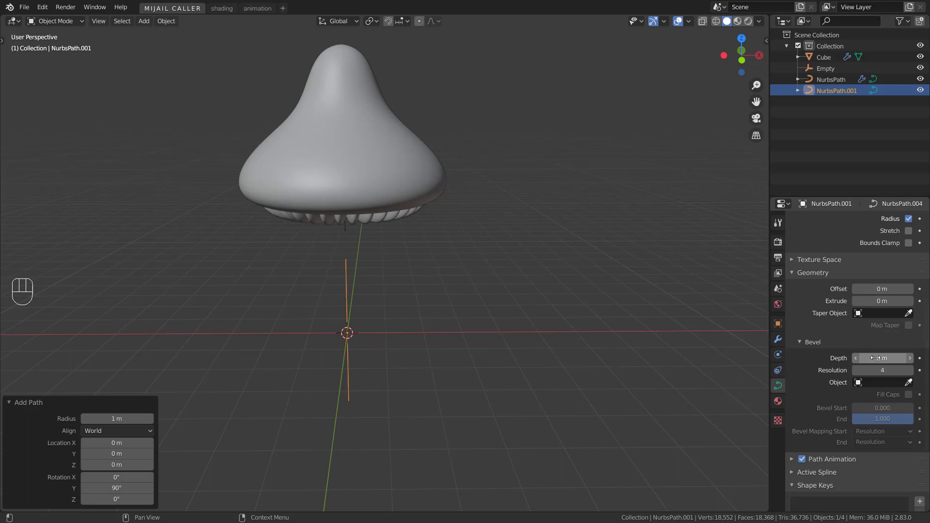
{"action": "left_click_drag", "start_coordinate": [876, 358], "coordinate": [905, 358]}
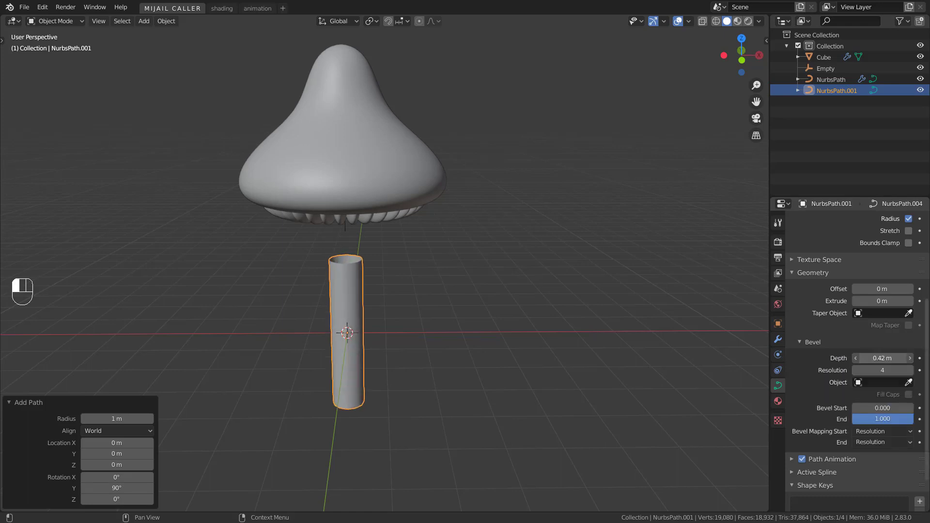
{"action": "left_click", "coordinate": [880, 370]}
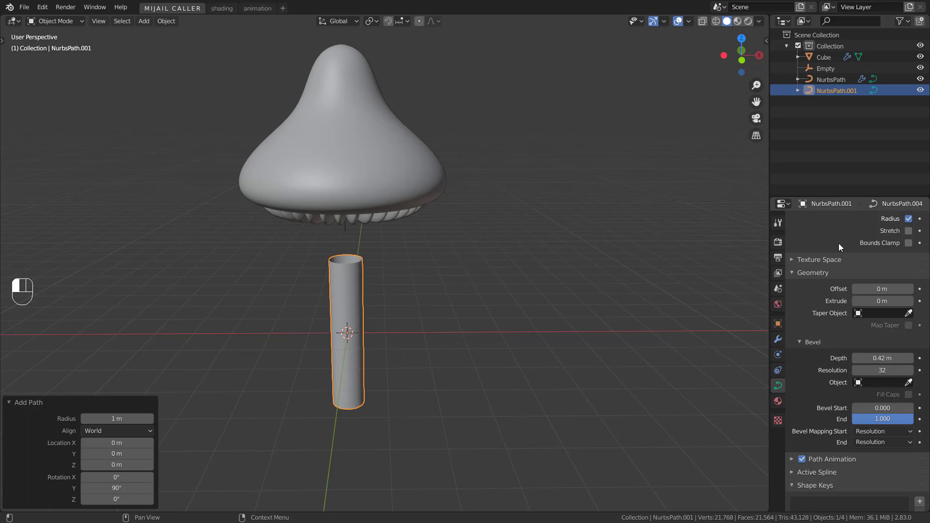
Step: Raise the stem tube 1.8788 m on Z so it sits under the gills
{"action": "left_click", "coordinate": [542, 312]}
{"action": "left_click", "coordinate": [355, 306]}
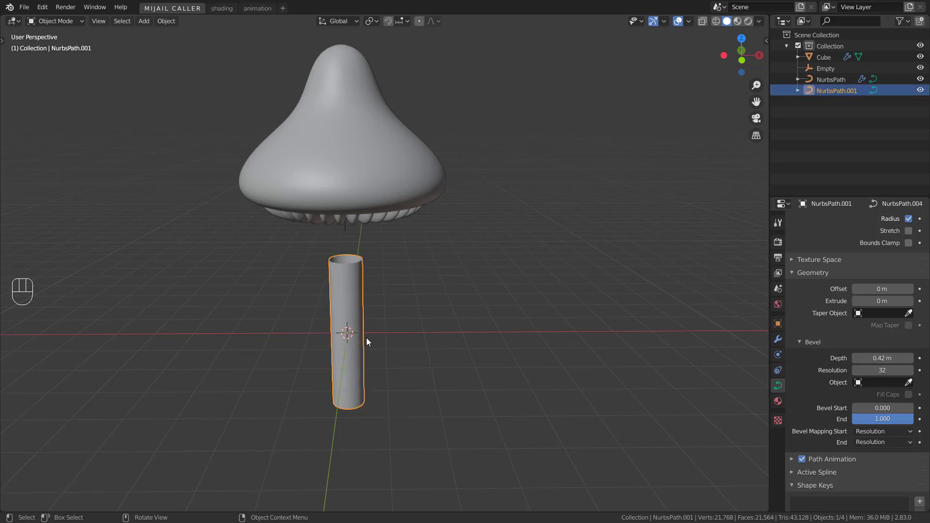
{"action": "key", "text": "g"}
{"action": "key", "text": "z"}
{"action": "left_click", "coordinate": [370, 264]}
{"action": "key", "text": "KP_1"}
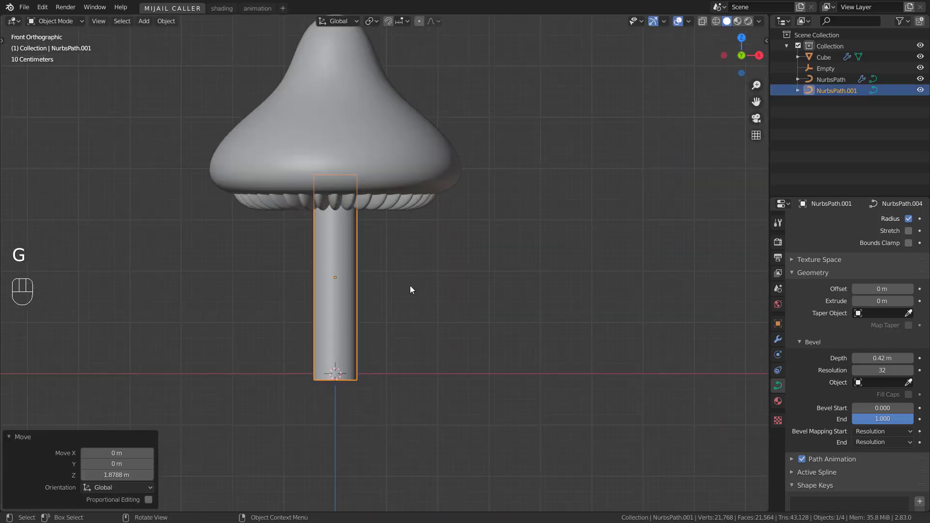
{"action": "scroll", "coordinate": [410, 290], "scroll_direction": "down", "scroll_amount": 1}
Step: Add a second Path, rotate it 90° on Y, and place it beside the mushroom
{"action": "key", "text": "shift+a"}
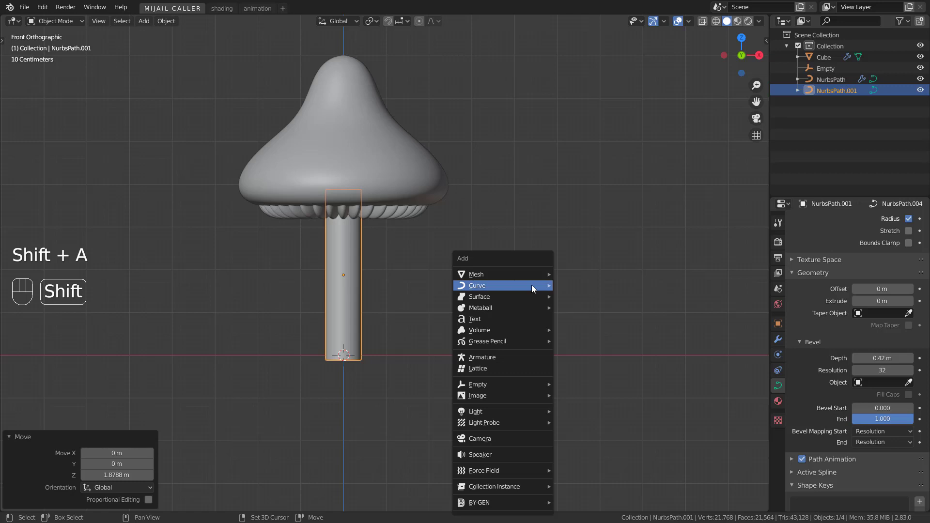
{"action": "mouse_move", "coordinate": [531, 285]}
{"action": "left_click", "coordinate": [571, 335]}
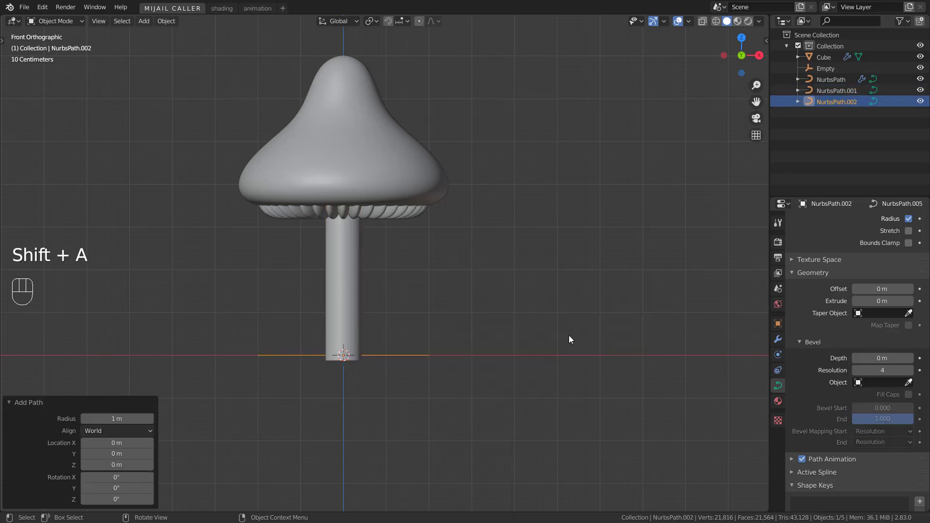
{"action": "left_click", "coordinate": [112, 489]}
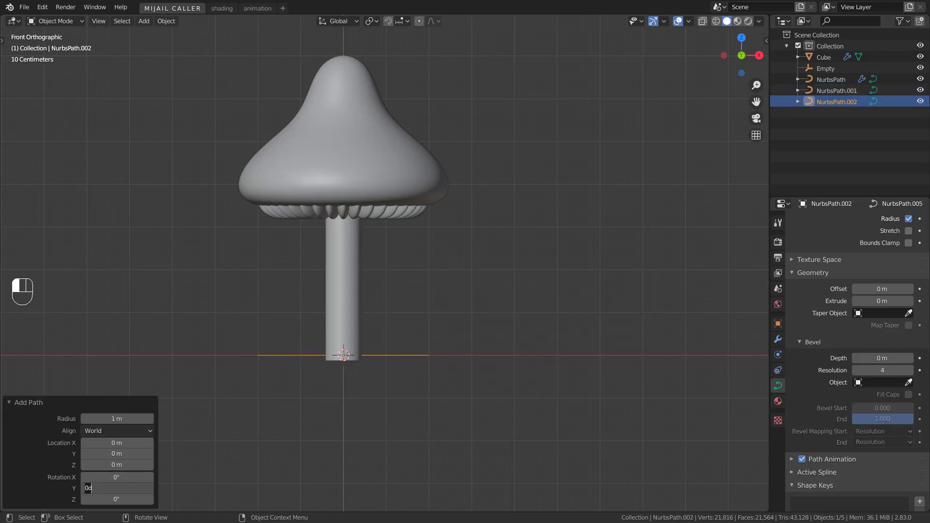
{"action": "type", "text": "90"}
{"action": "key", "text": "Return"}
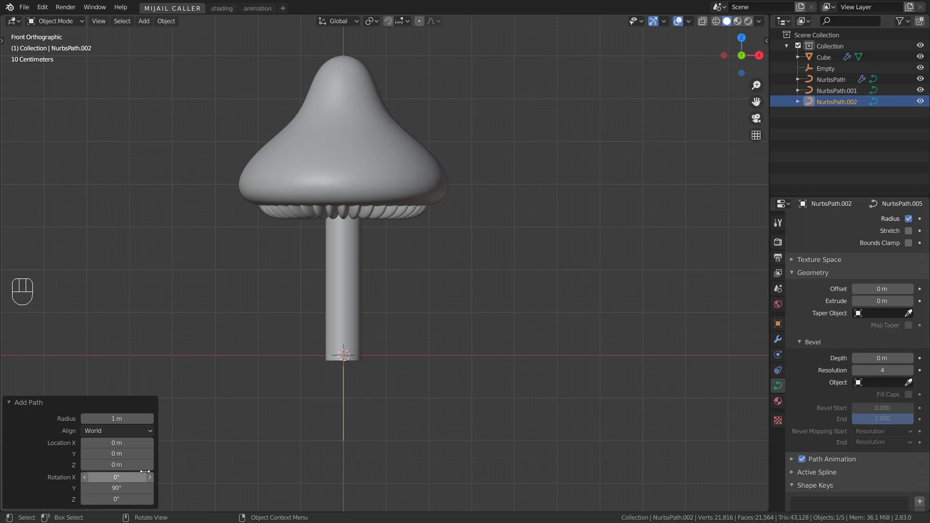
{"action": "key", "text": "g"}
{"action": "left_click", "coordinate": [360, 399]}
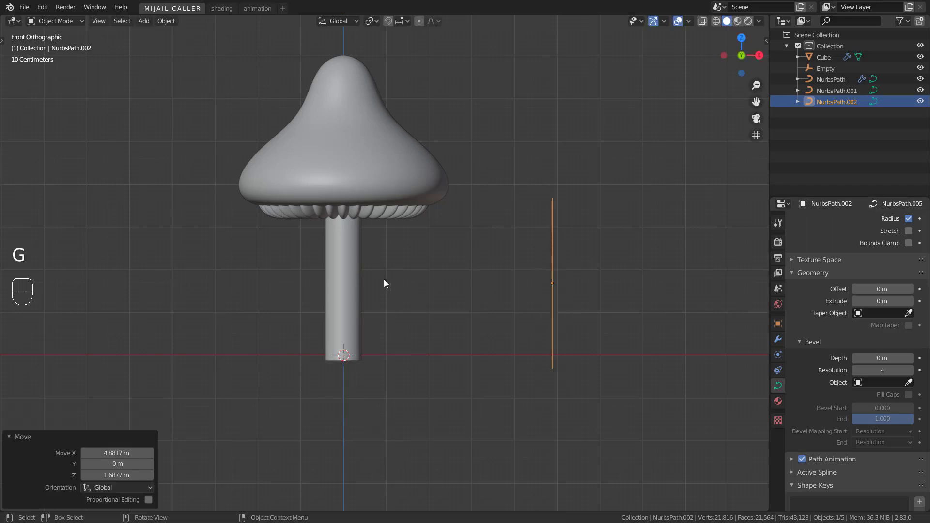
Step: Set the new side path as the stem's Taper Object
{"action": "left_click", "coordinate": [345, 276]}
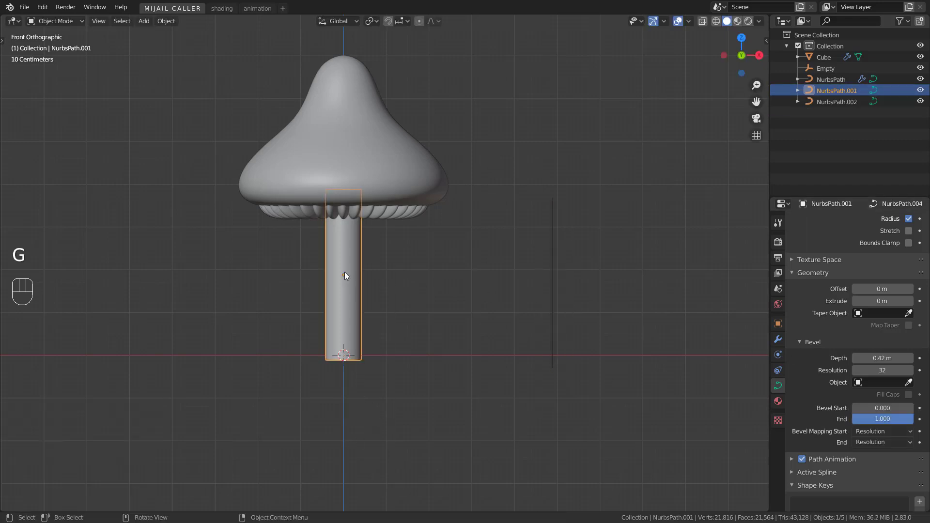
{"action": "left_click", "coordinate": [909, 313]}
{"action": "left_click", "coordinate": [555, 215]}
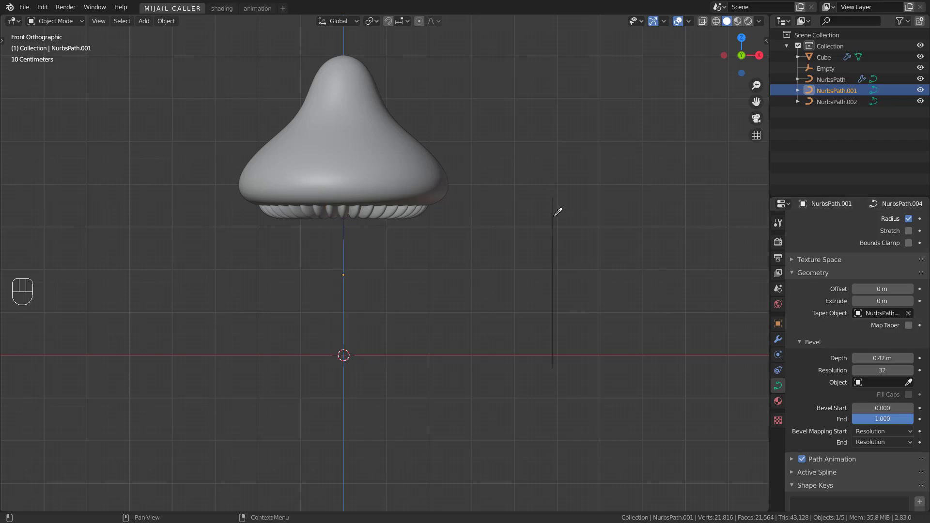
Step: In side view, edit the taper path and move its middle control point outward and down
{"action": "left_click", "coordinate": [553, 230]}
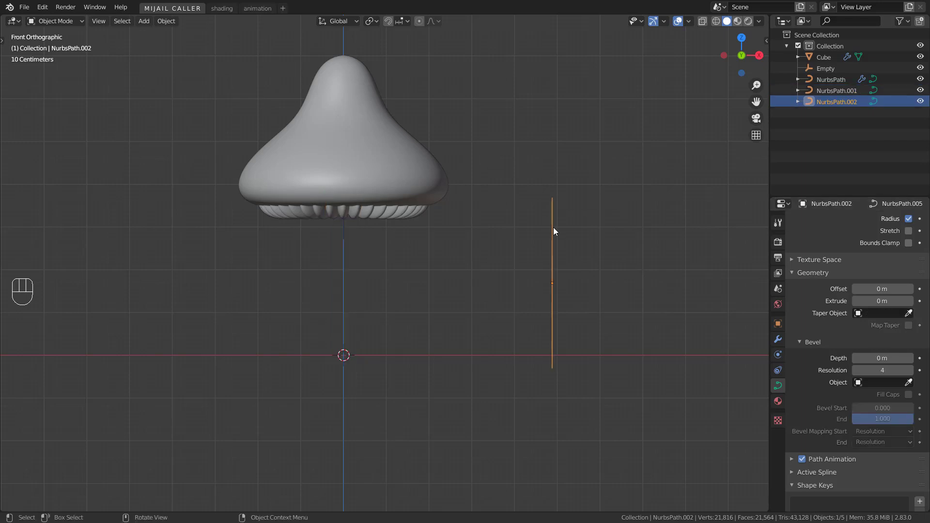
{"action": "middle_click_drag", "start_coordinate": [605, 266], "coordinate": [551, 277], "text": "alt"}
{"action": "key", "text": "Tab"}
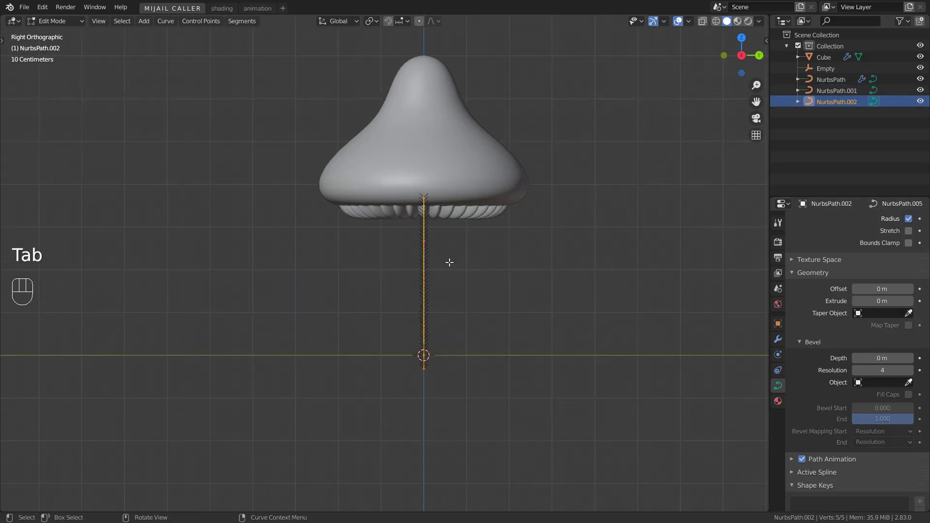
{"action": "left_click", "coordinate": [424, 284]}
{"action": "key", "text": "g"}
{"action": "left_click", "coordinate": [423, 237]}
{"action": "key", "text": "g"}
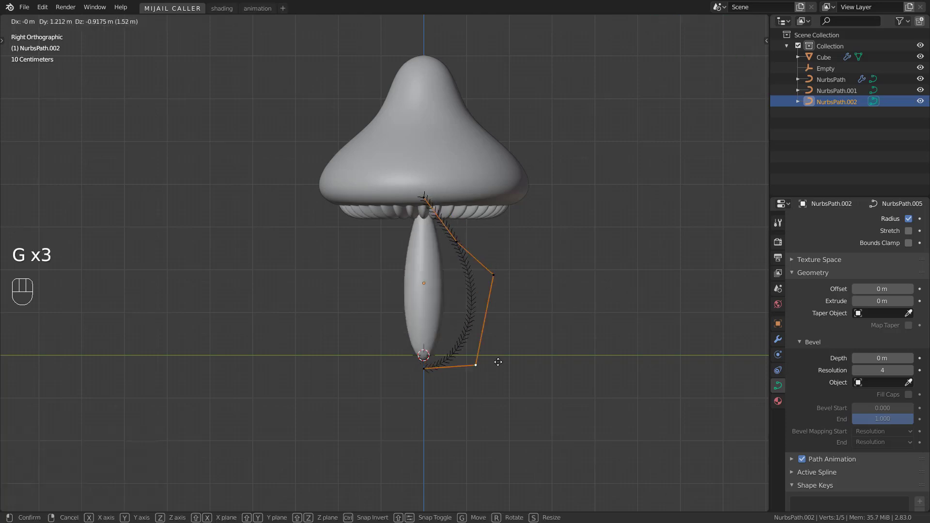
{"action": "left_click", "coordinate": [433, 328]}
Step: Push the lower point out for a bulbous base, shift the top point out, then deselect all
{"action": "left_click", "coordinate": [425, 326]}
{"action": "key", "text": "g"}
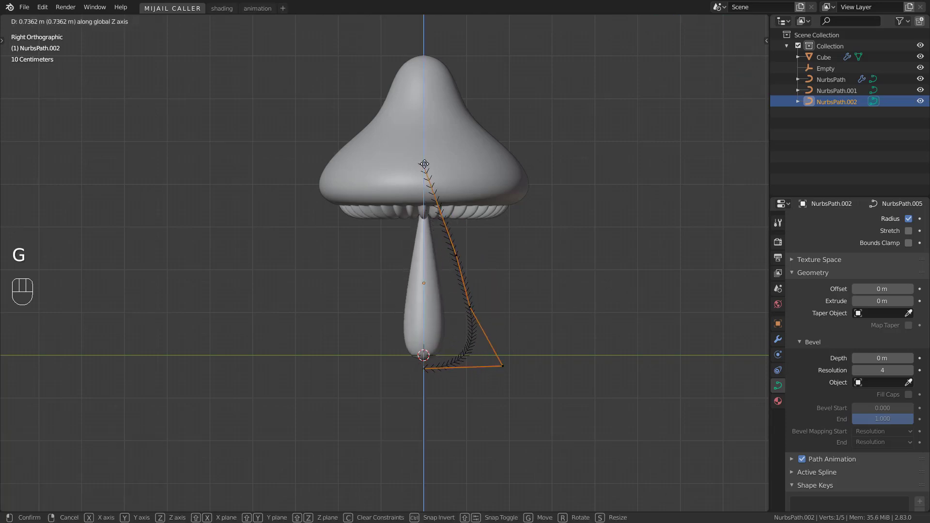
{"action": "left_click", "coordinate": [483, 322]}
{"action": "left_click", "coordinate": [424, 196]}
{"action": "key", "text": "g"}
{"action": "middle_click", "coordinate": [424, 145]}
{"action": "key", "text": "g"}
{"action": "key", "text": "g"}
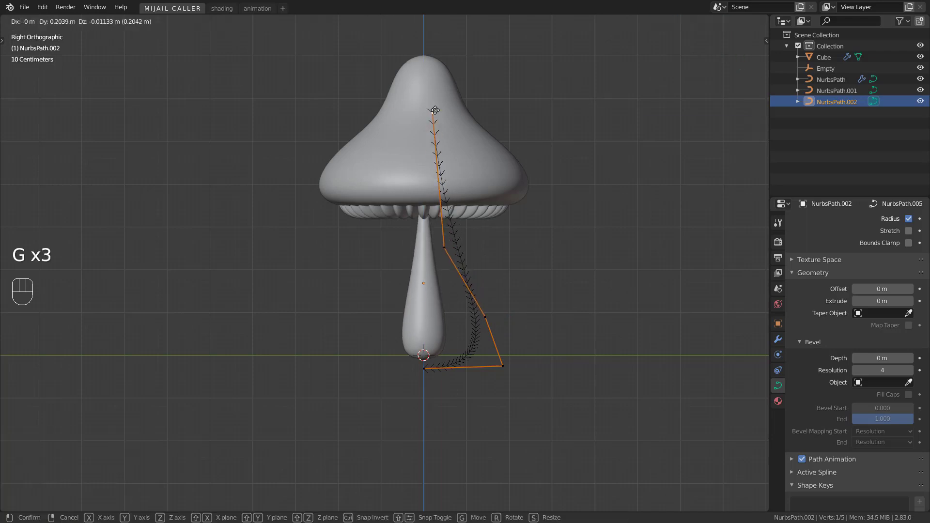
{"action": "left_click", "coordinate": [453, 112]}
{"action": "key", "text": "Tab"}
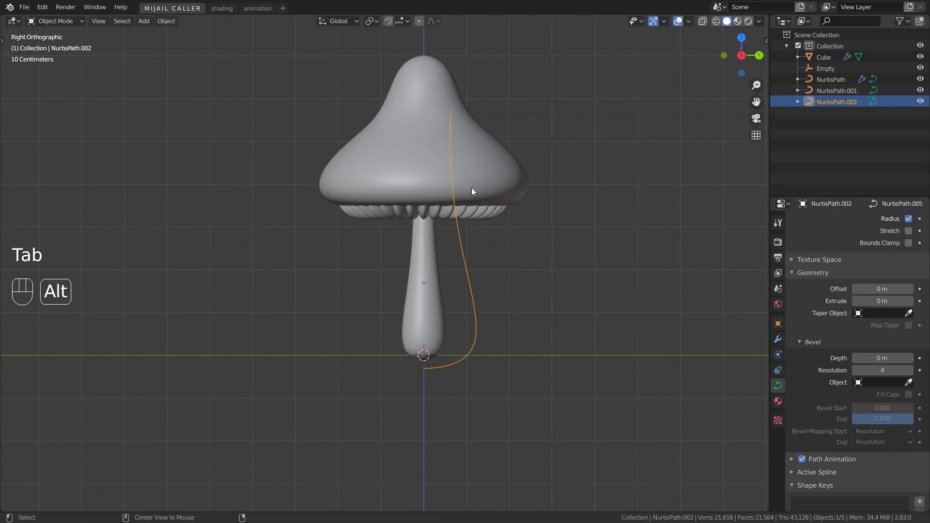
{"action": "key", "text": "alt+a"}
{"action": "middle_click_drag", "start_coordinate": [472, 187], "coordinate": [454, 299]}
{"action": "scroll", "coordinate": [470, 313], "scroll_direction": "up", "scroll_amount": 2}
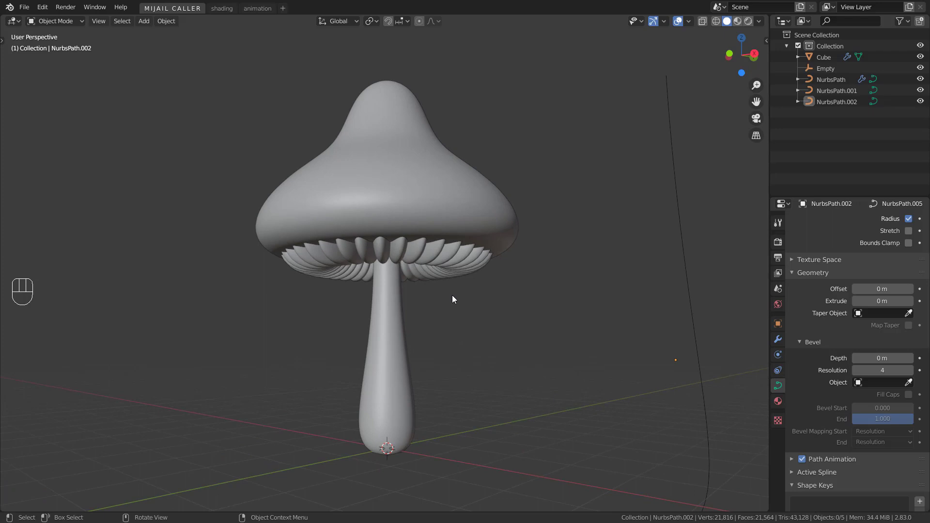